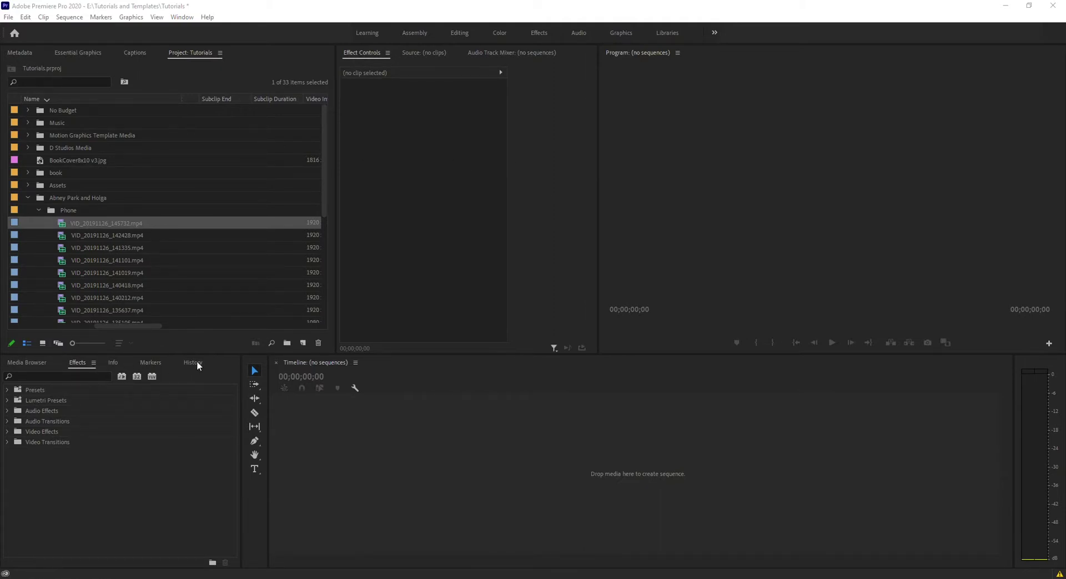
# - Switch between the Metadata and Project panels and browse the panel list without choosing anything
pyautogui.click(19, 49)
pyautogui.click(177, 54)
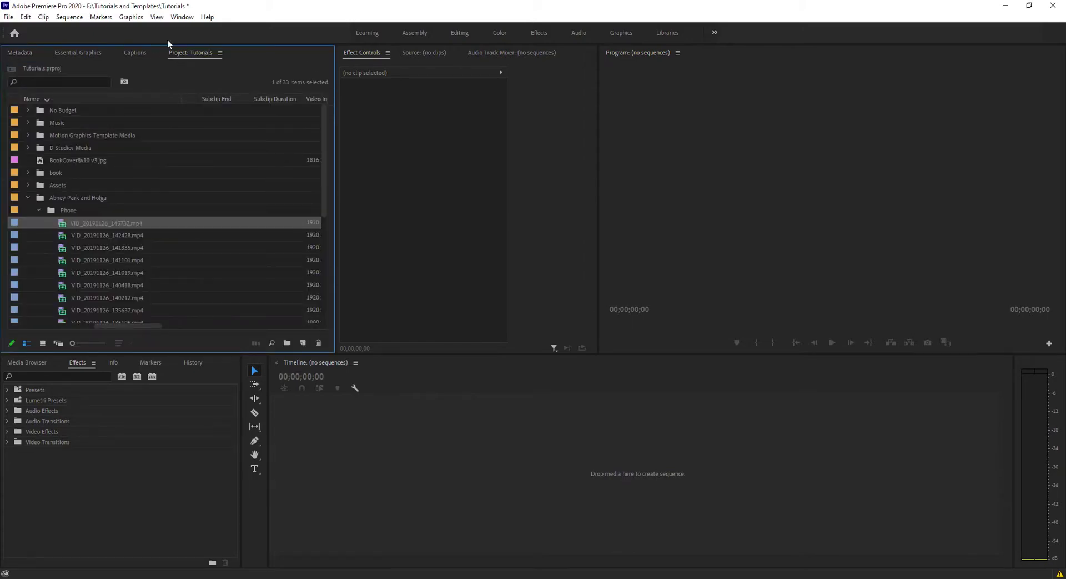
pyautogui.click(181, 18)
pyautogui.moveTo(300, 29)
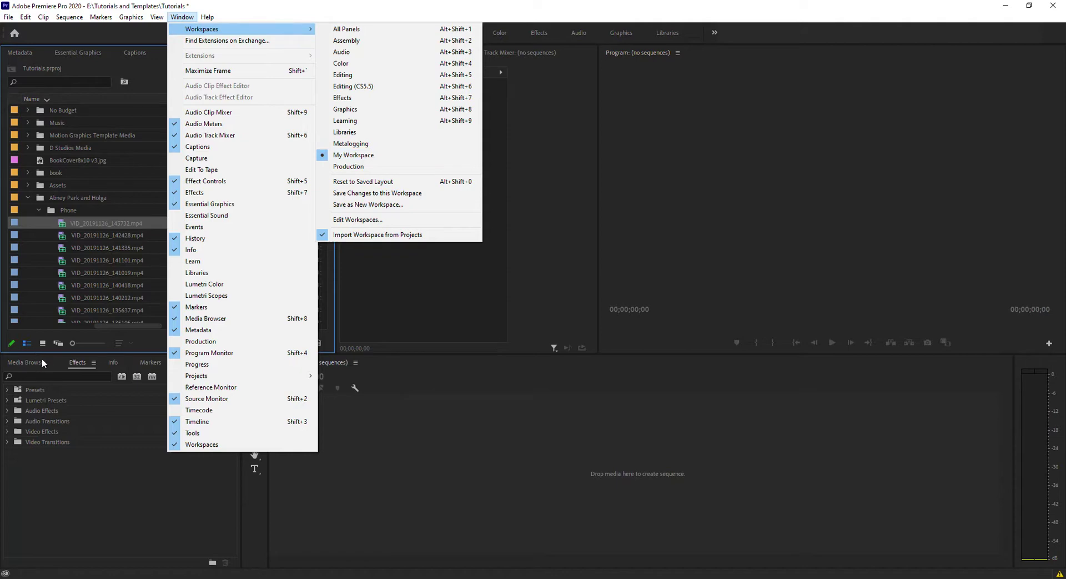
pyautogui.press('Escape')
pyautogui.press('Escape')
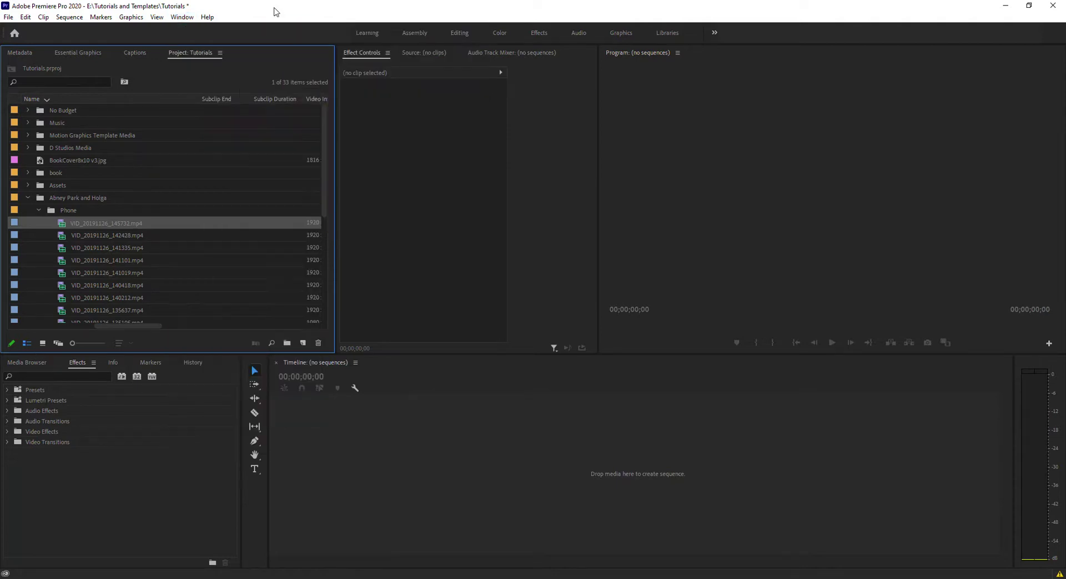
pyautogui.click(184, 19)
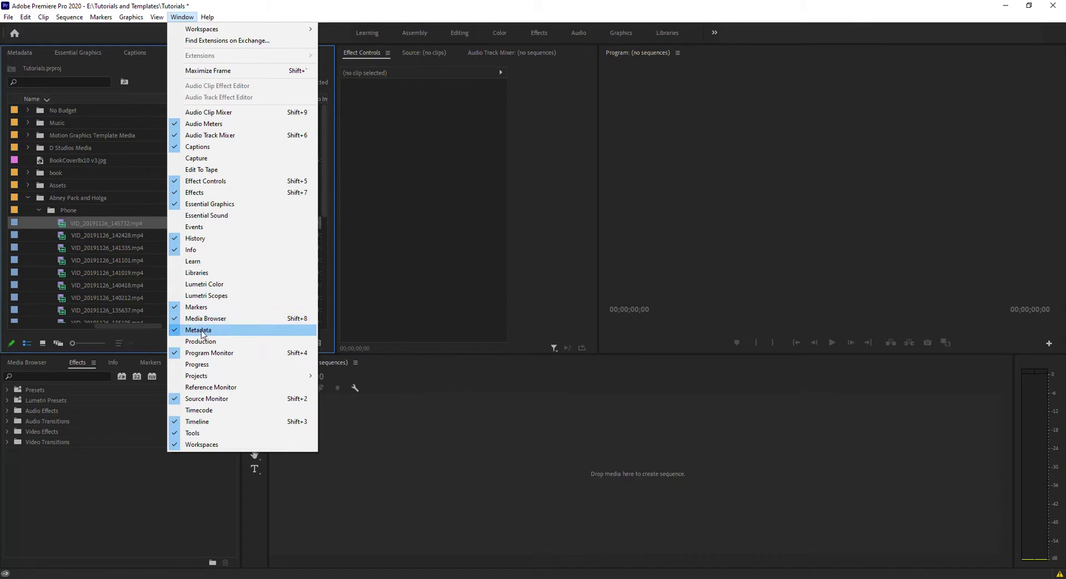
pyautogui.click(149, 42)
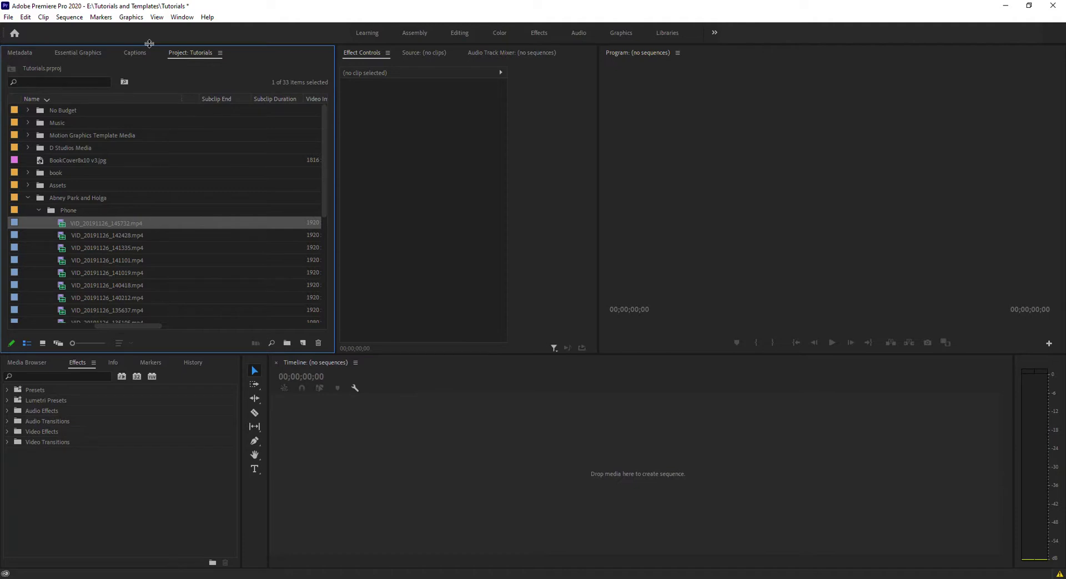
# - Show the selected clip's metadata and open Metadata Display from the tab's menu
pyautogui.click(19, 53)
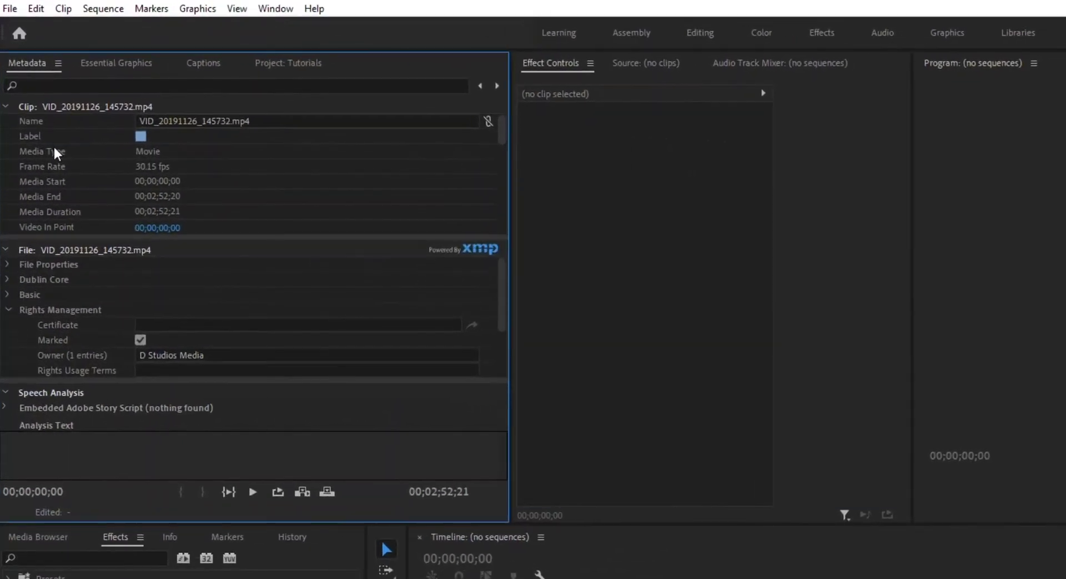
pyautogui.rightClick(25, 61)
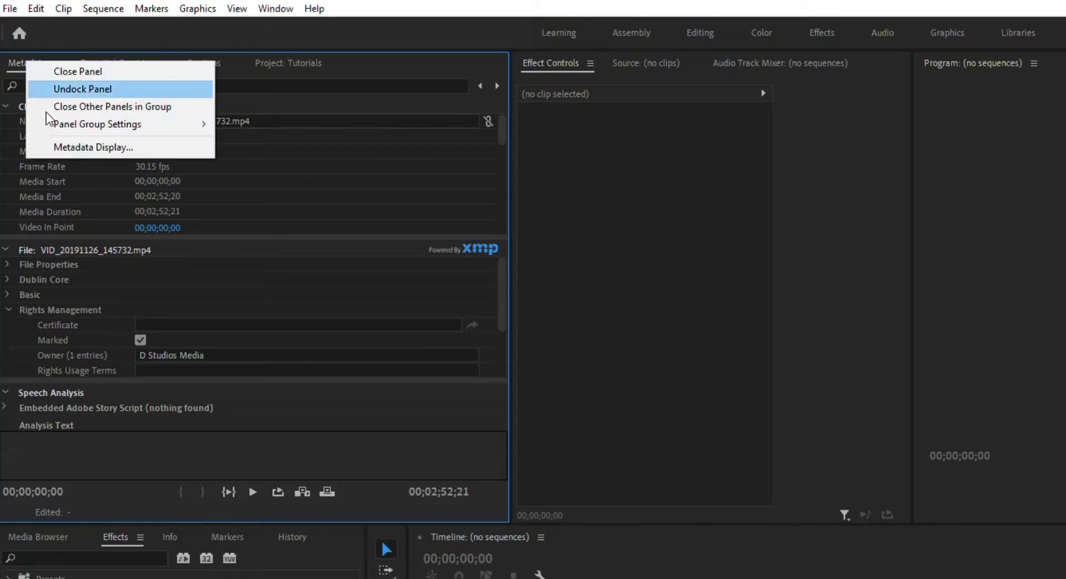
pyautogui.click(102, 146)
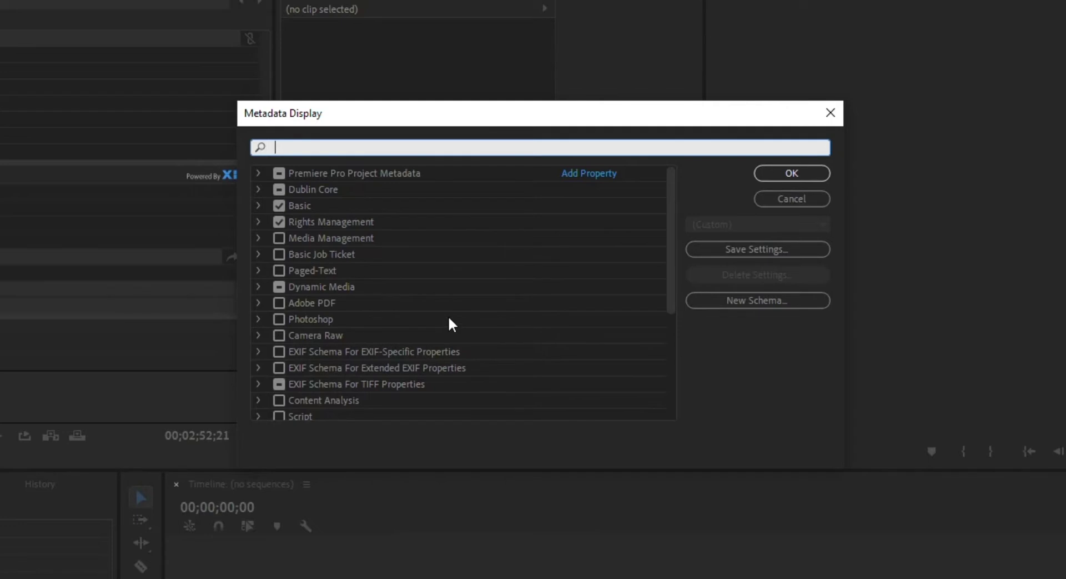
pyautogui.click(588, 173)
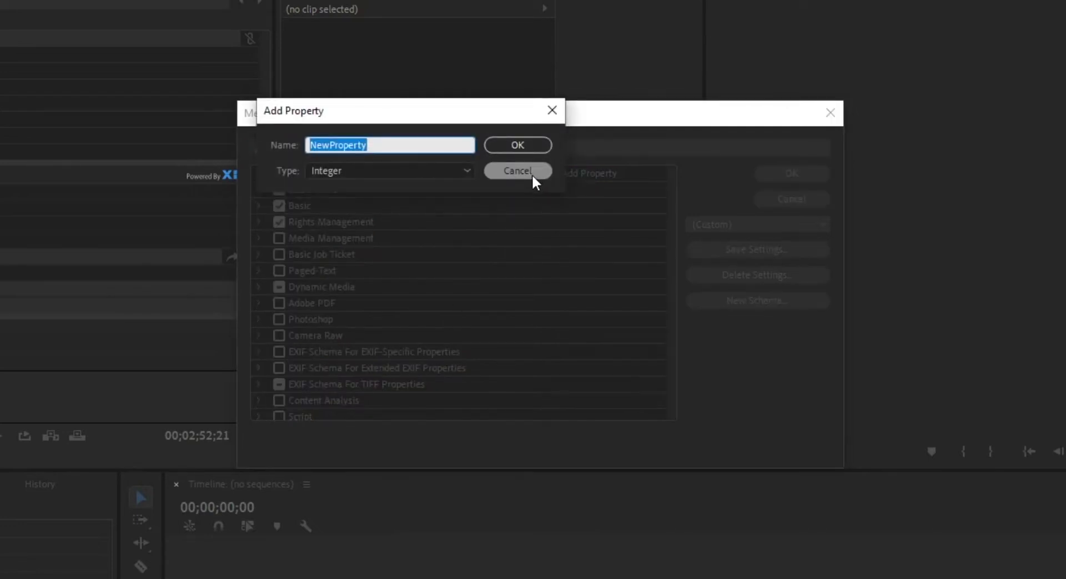
pyautogui.write('custom')
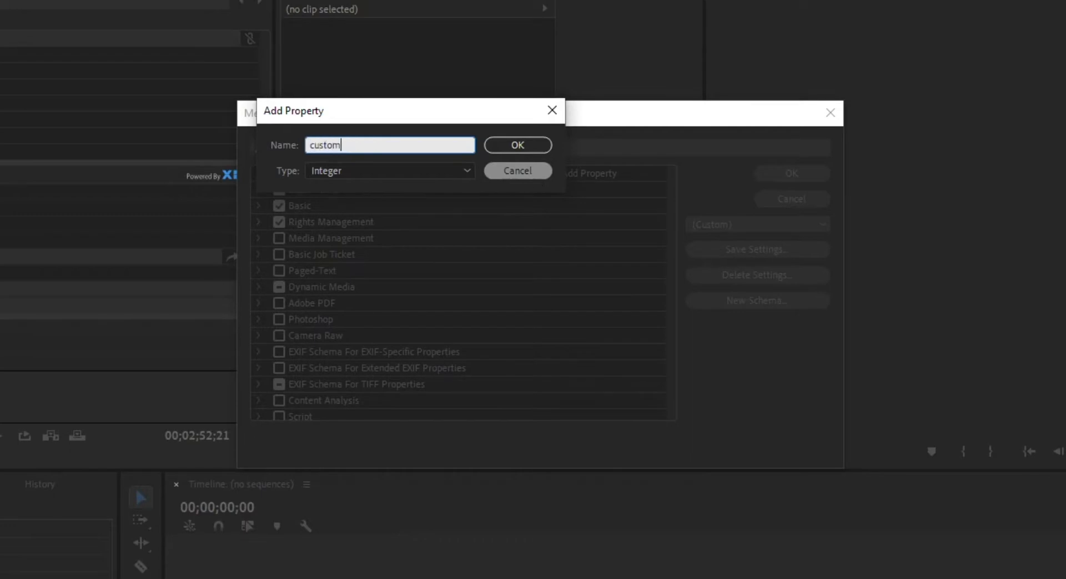
pyautogui.click(465, 170)
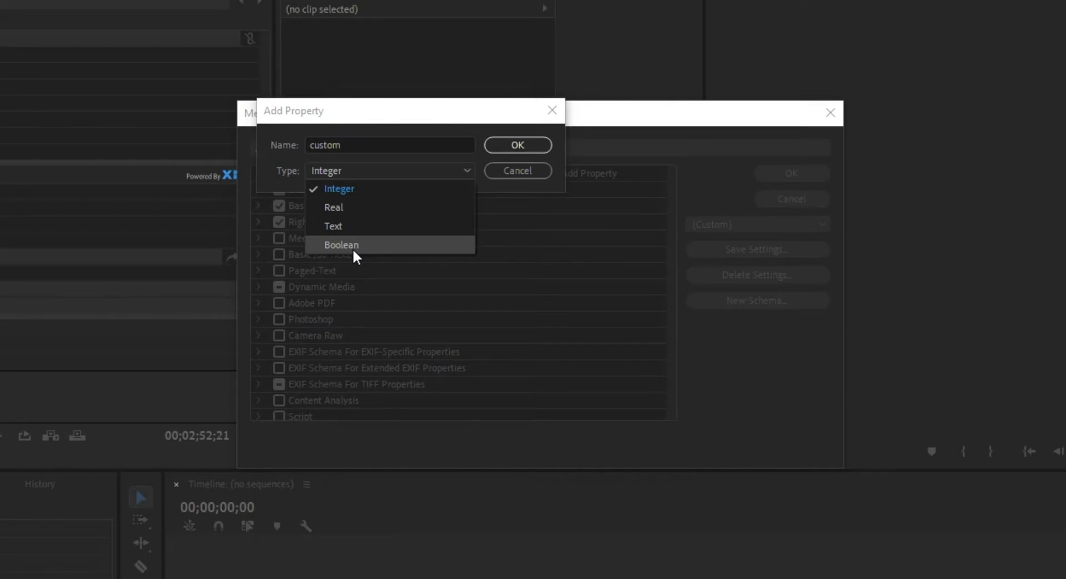
pyautogui.click(520, 166)
pyautogui.click(528, 170)
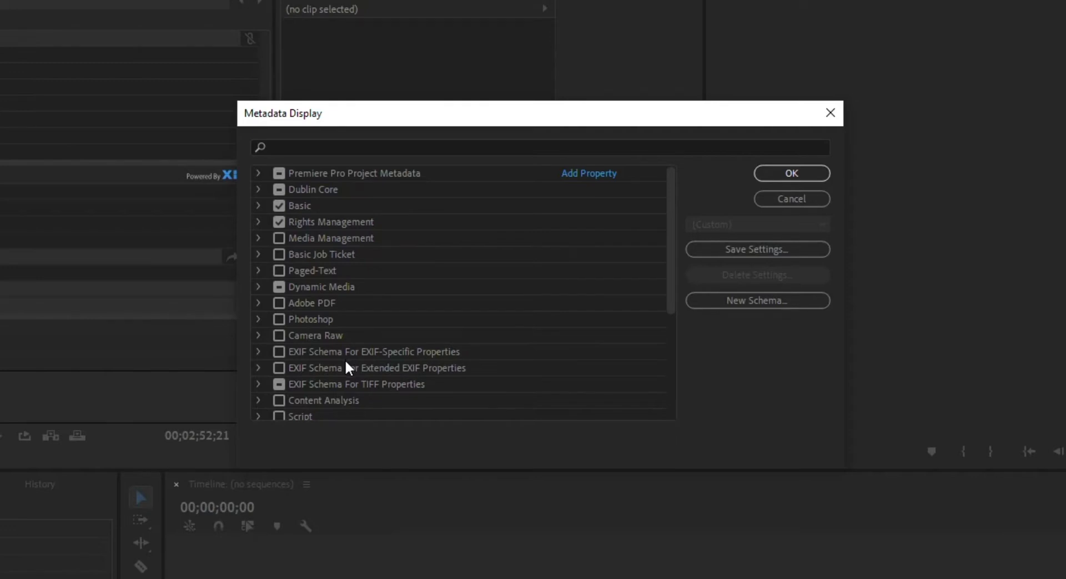
pyautogui.click(258, 174)
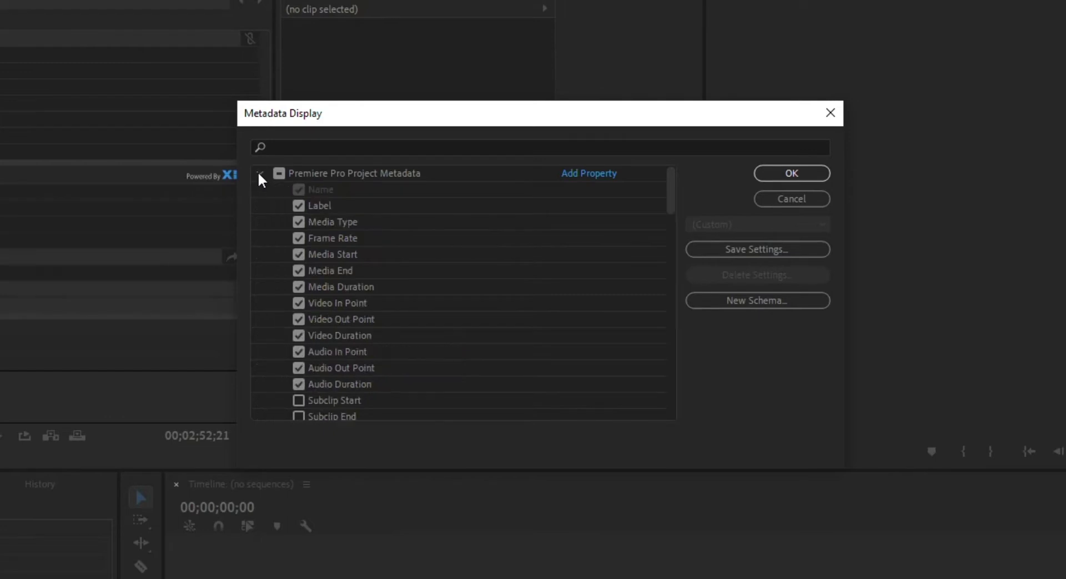
pyautogui.scroll(-1, 366, 264)
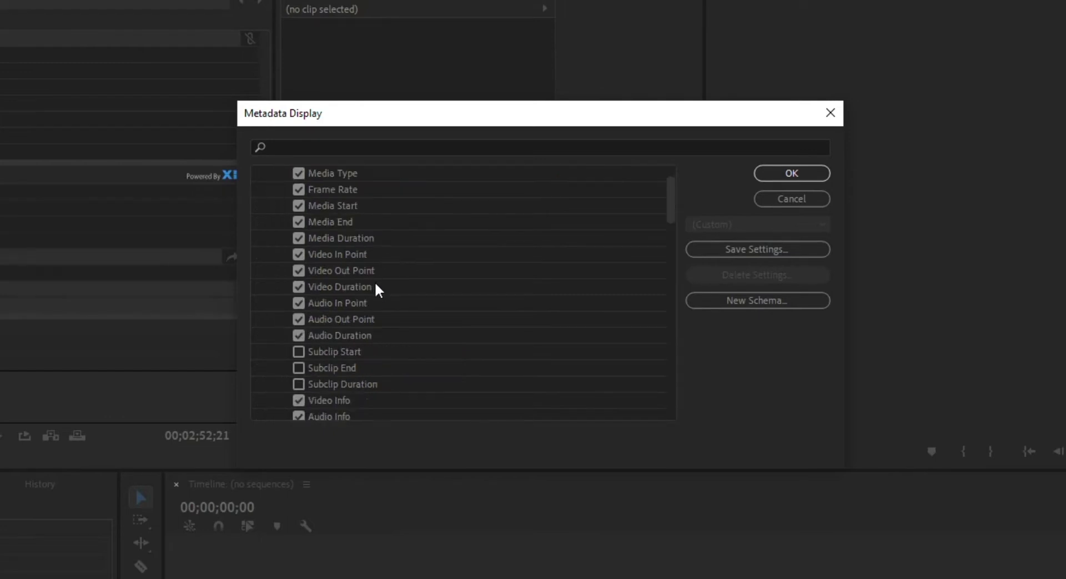
pyautogui.scroll(-4, 450, 301)
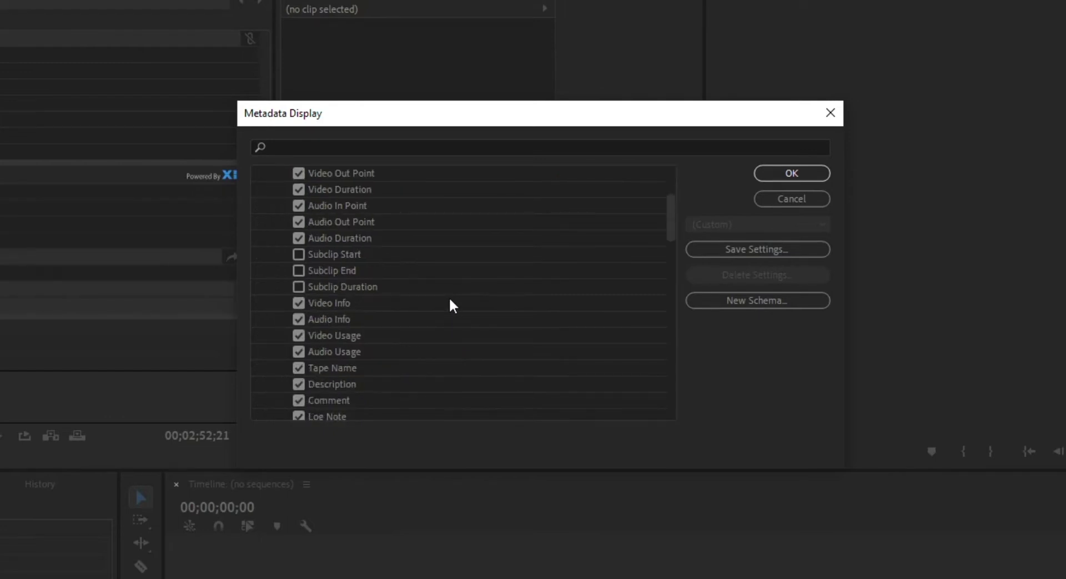
pyautogui.scroll(-2, 450, 300)
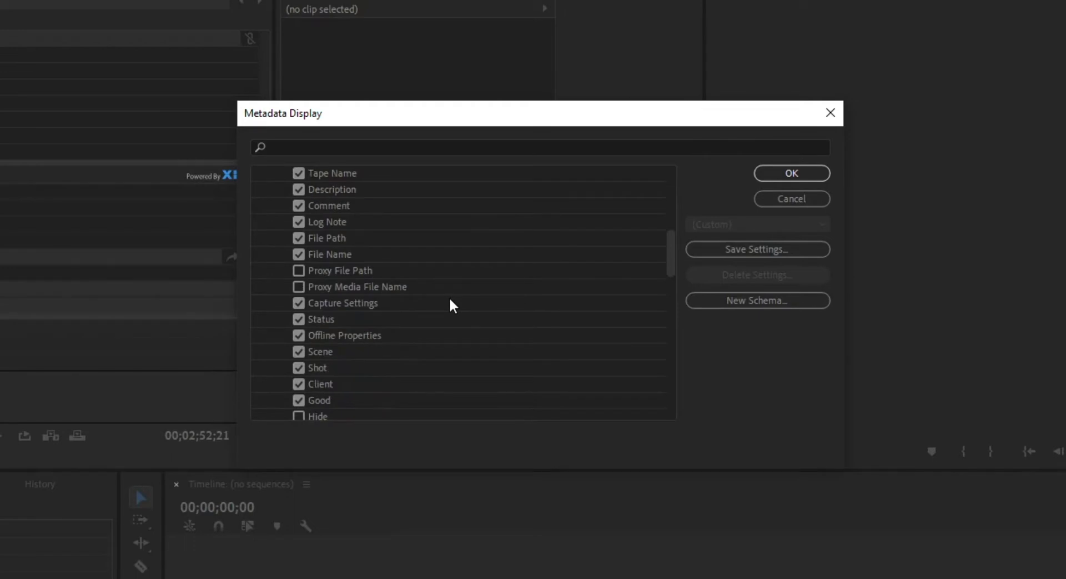
pyautogui.scroll(-4, 450, 301)
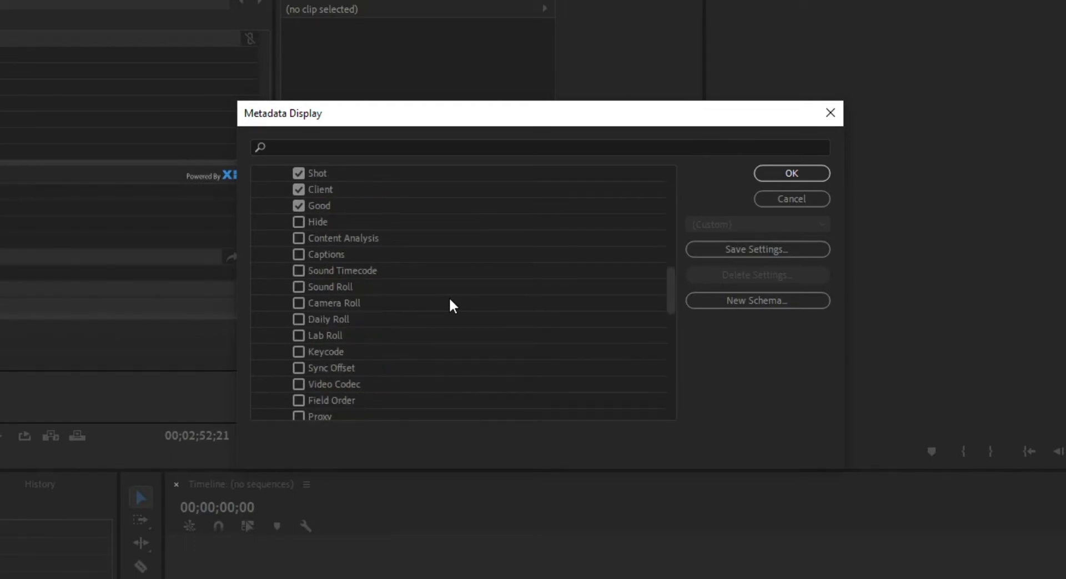
pyautogui.scroll(-1, 449, 300)
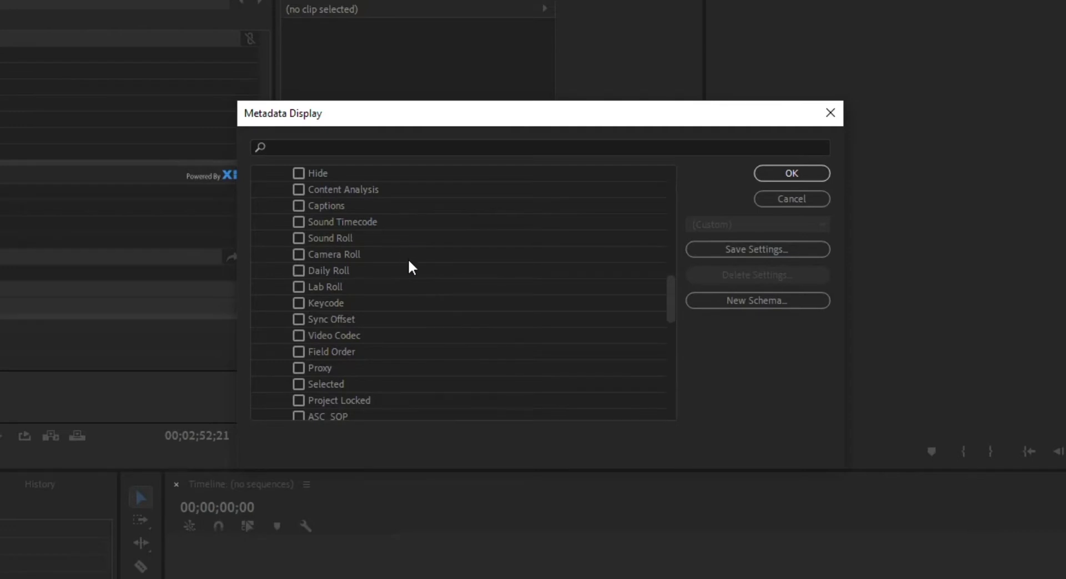
pyautogui.scroll(-2, 409, 261)
pyautogui.scroll(-2, 409, 262)
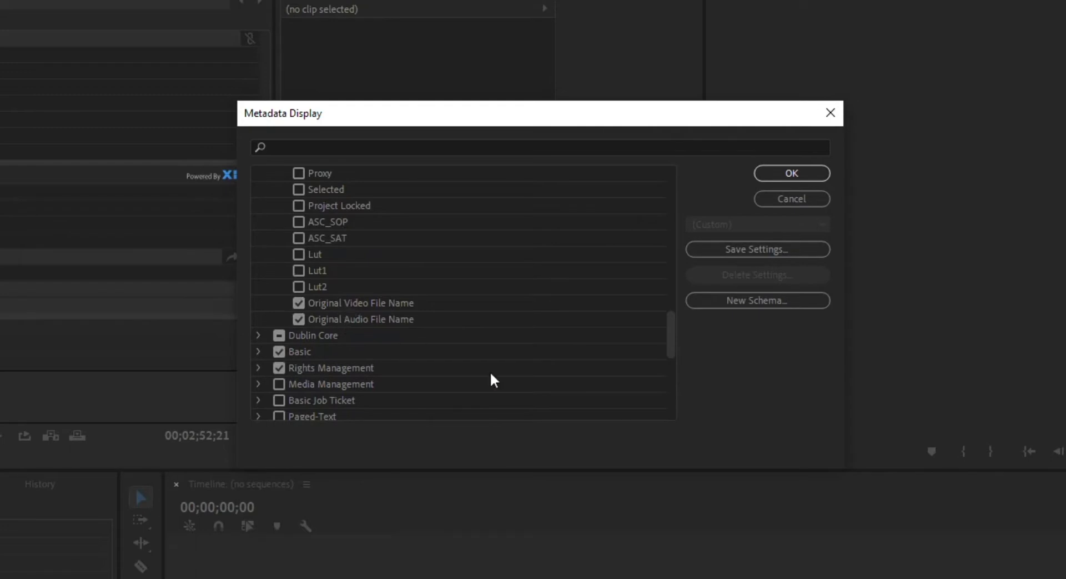
pyautogui.scroll(15, 444, 305)
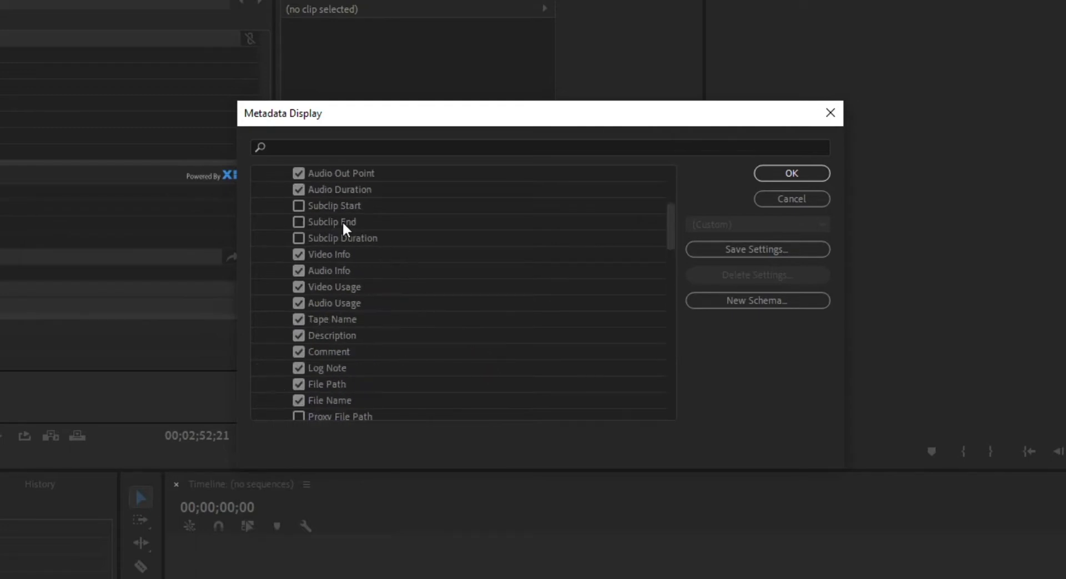
pyautogui.click(259, 174)
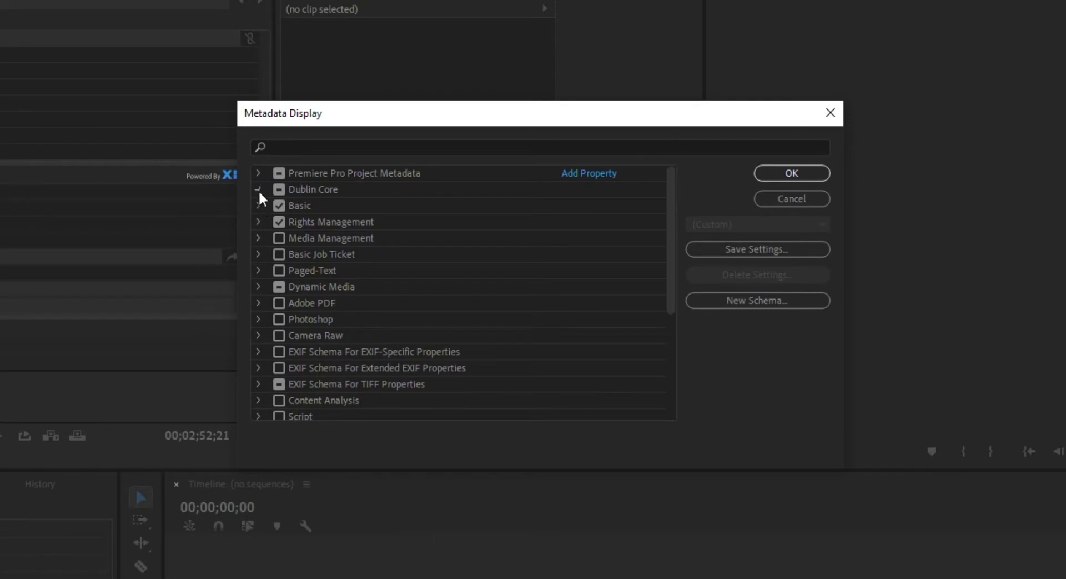
pyautogui.click(258, 188)
pyautogui.scroll(-2, 555, 256)
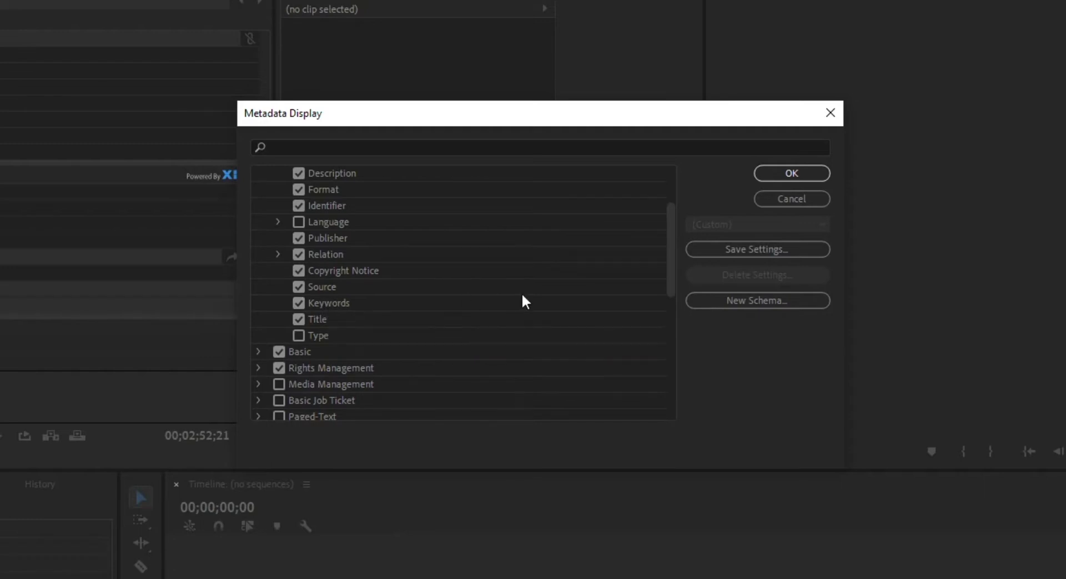
pyautogui.scroll(2, 520, 300)
pyautogui.scroll(-8, 451, 272)
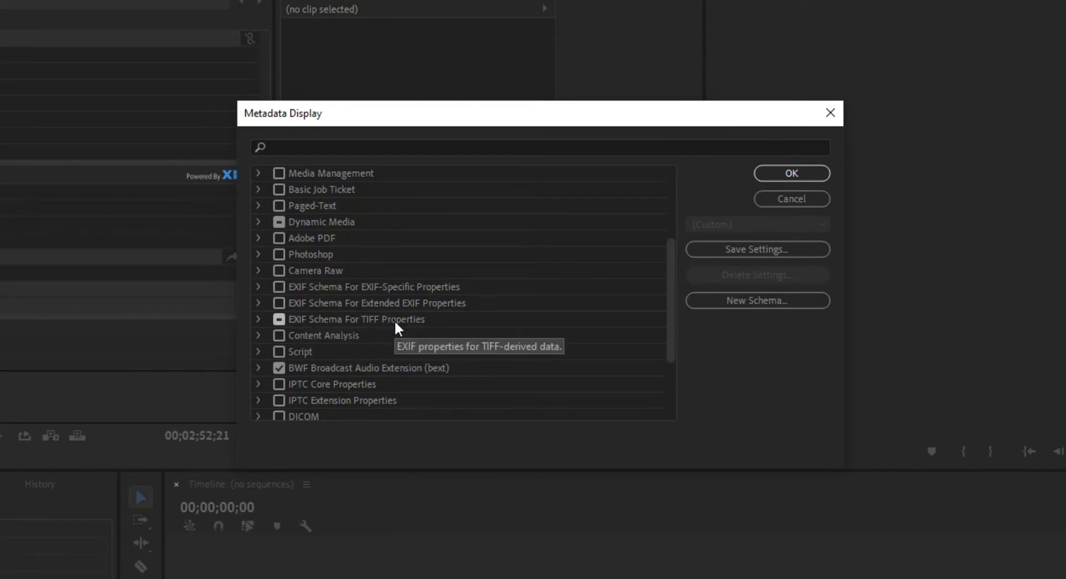
pyautogui.click(256, 317)
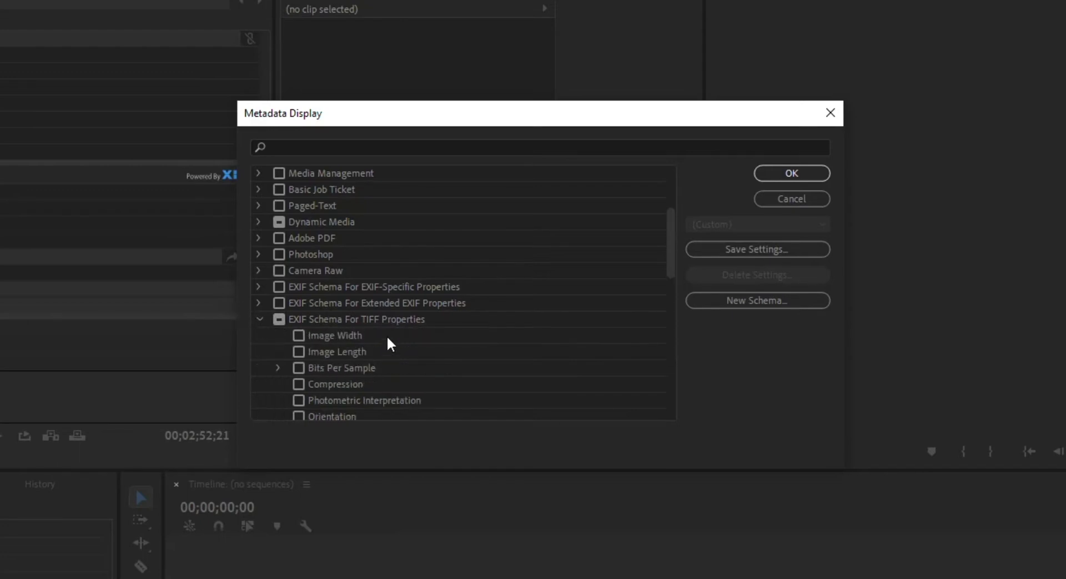
pyautogui.scroll(-2, 388, 337)
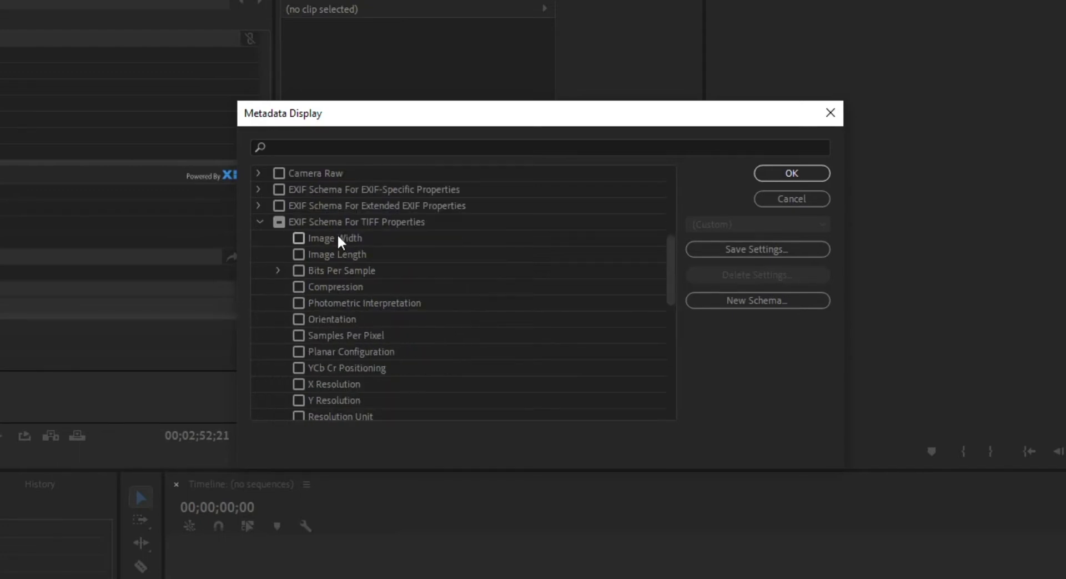
pyautogui.scroll(-3, 402, 304)
pyautogui.scroll(1, 402, 305)
pyautogui.scroll(7, 401, 321)
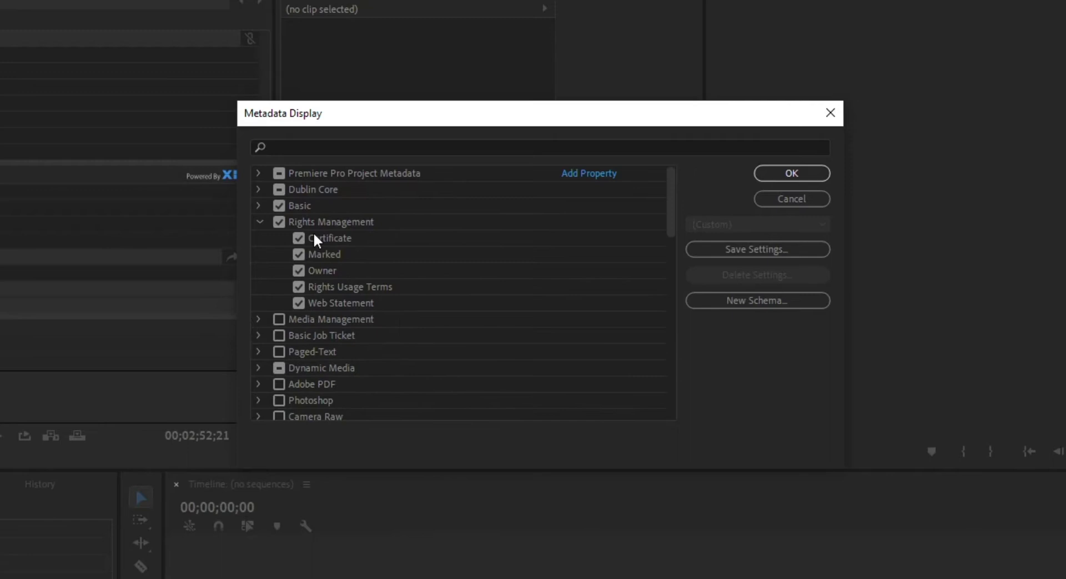
pyautogui.click(260, 222)
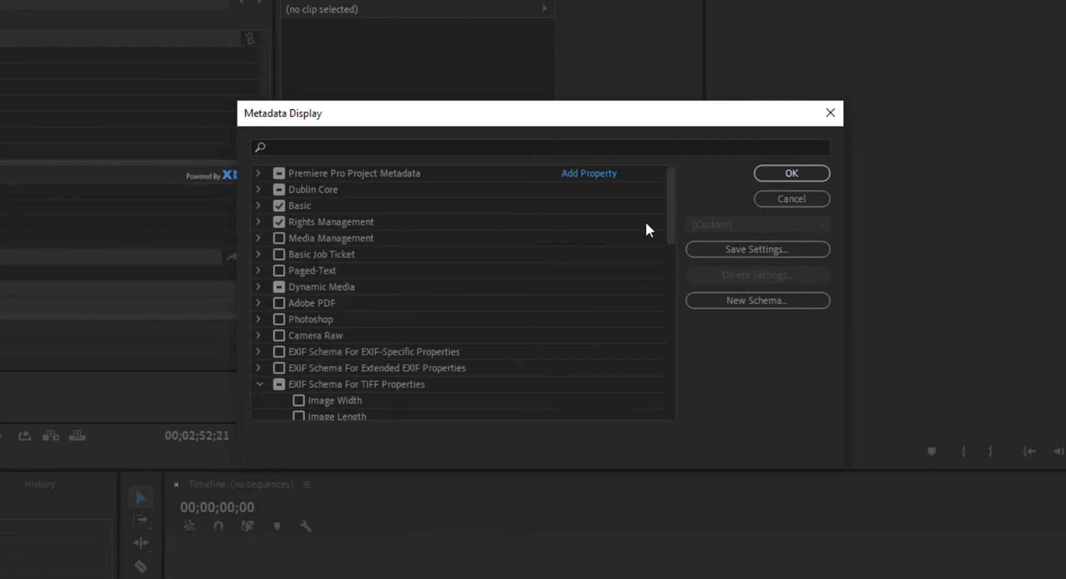
pyautogui.click(259, 384)
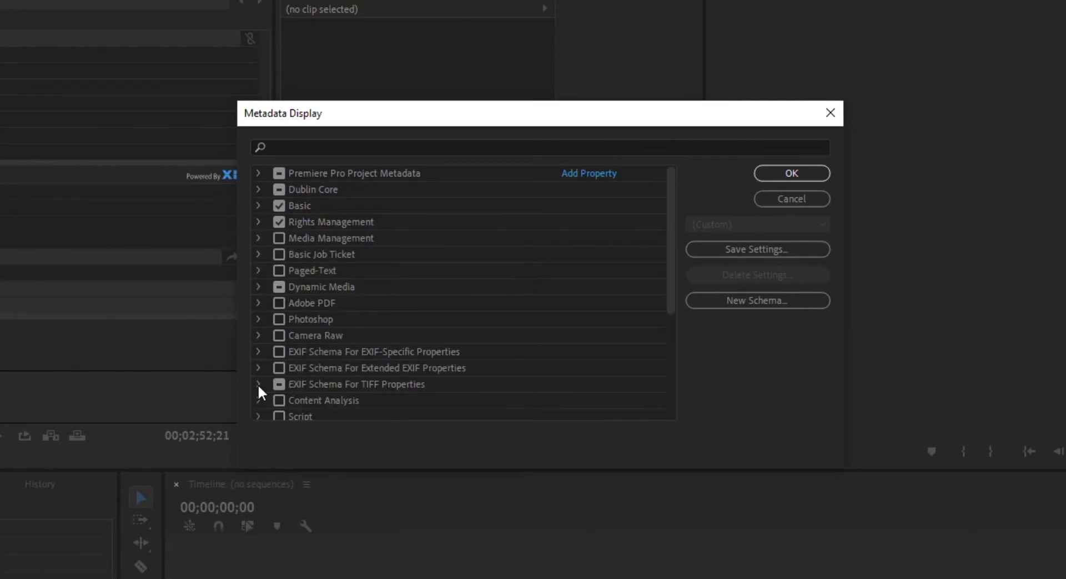
pyautogui.scroll(-3, 282, 371)
pyautogui.scroll(4, 282, 371)
pyautogui.click(792, 195)
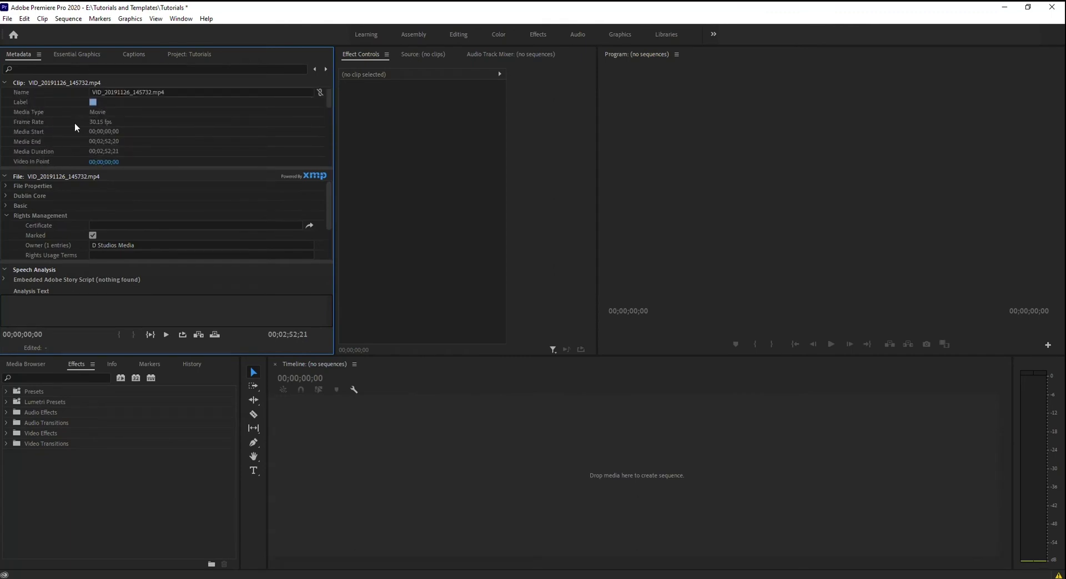
pyautogui.scroll(-2, 77, 128)
pyautogui.scroll(-4, 77, 128)
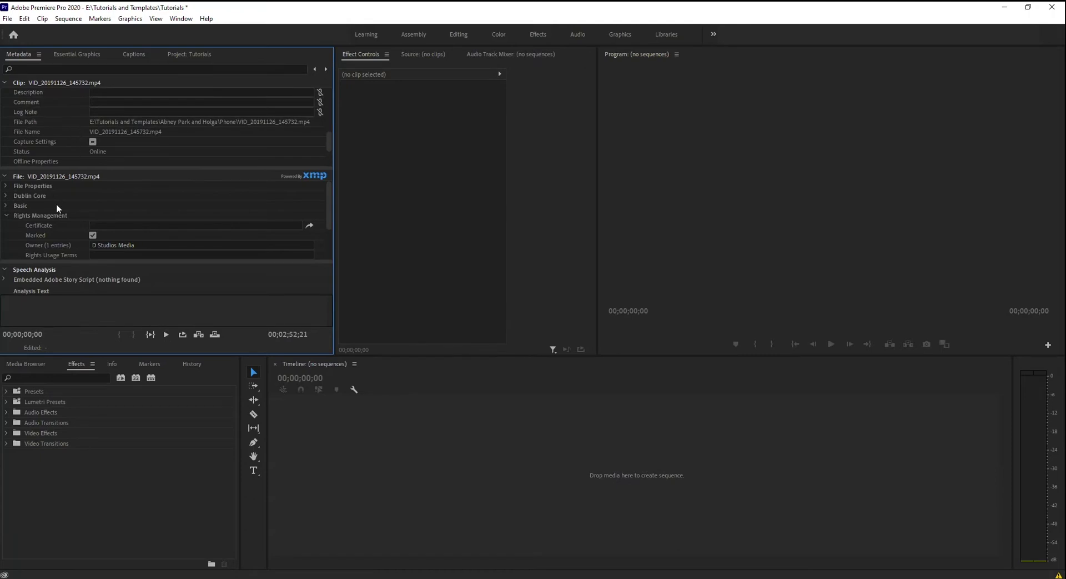
pyautogui.scroll(-1, 72, 143)
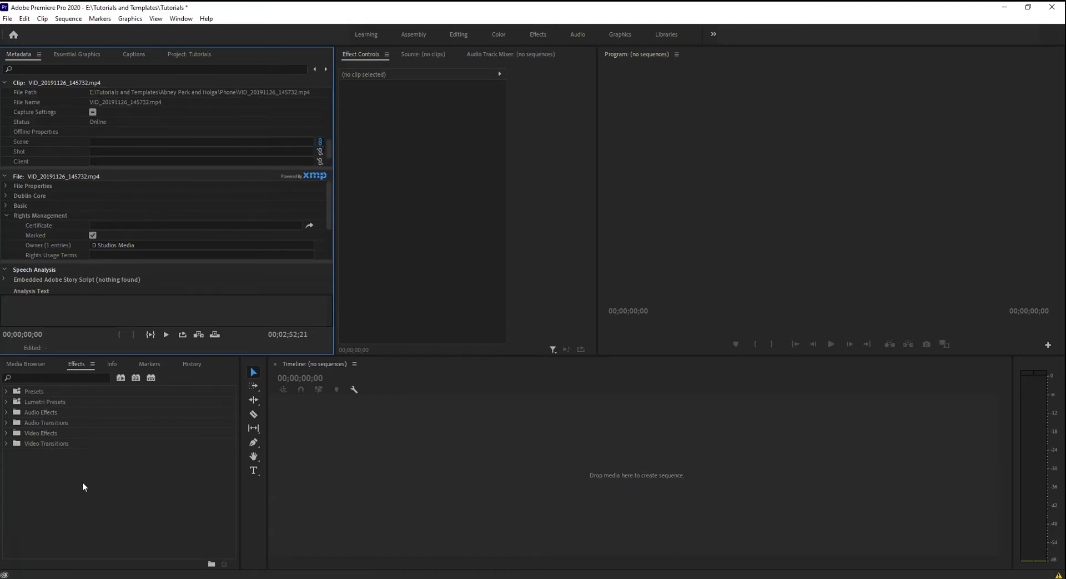
pyautogui.scroll(5, 53, 138)
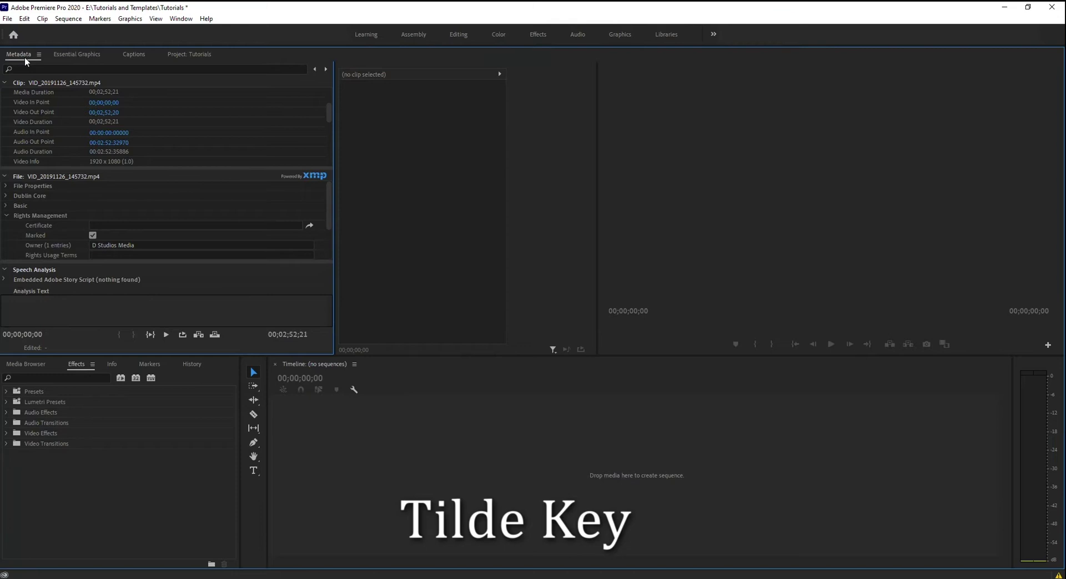
# - Maximize the Metadata panel and move through Description and Comment down to the Scene field
pyautogui.press('`')
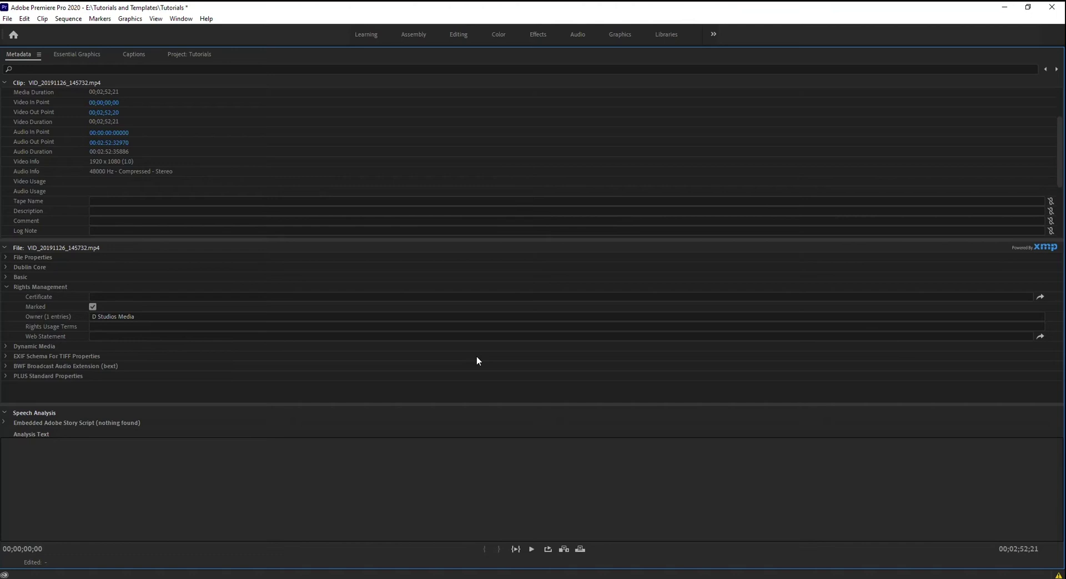
pyautogui.scroll(-1, 223, 144)
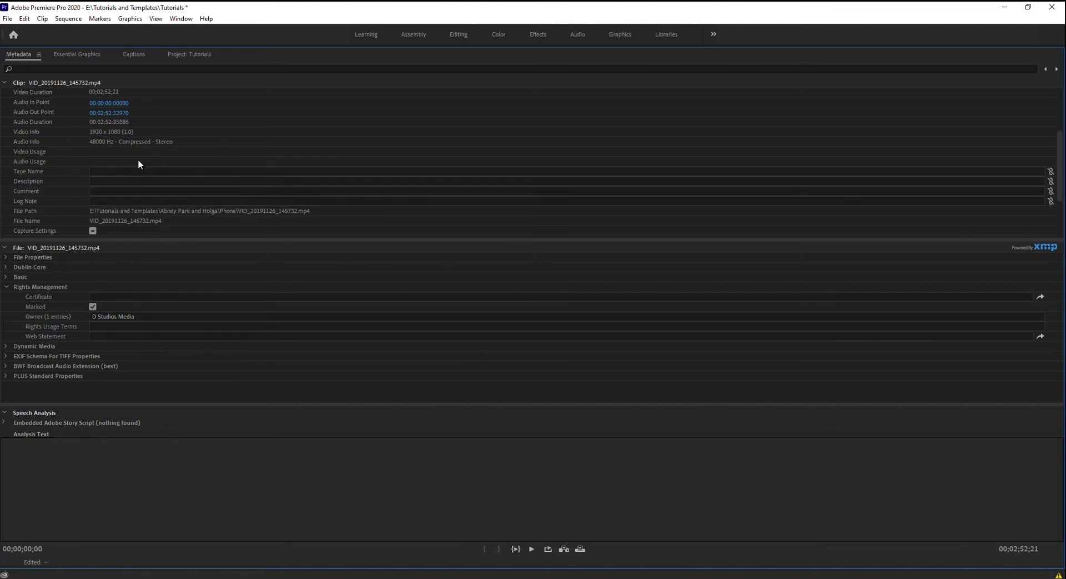
pyautogui.click(105, 181)
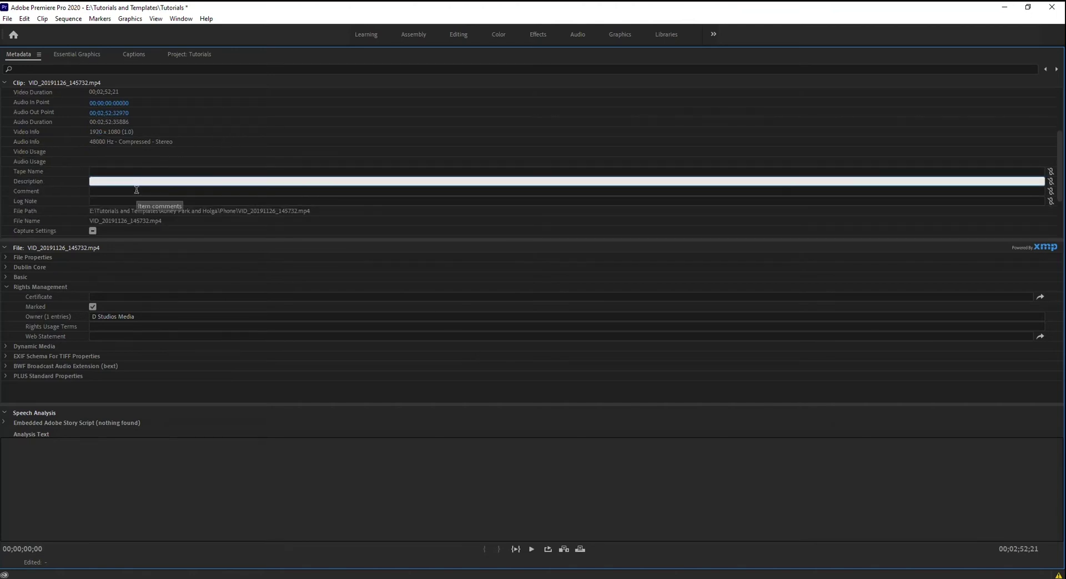
pyautogui.press('Tab')
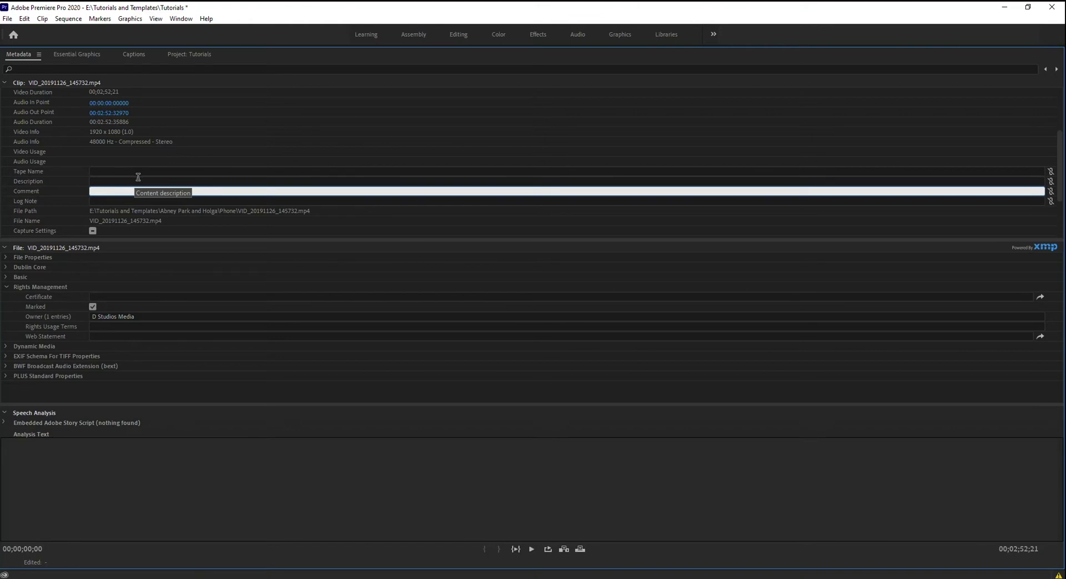
pyautogui.scroll(-3, 138, 178)
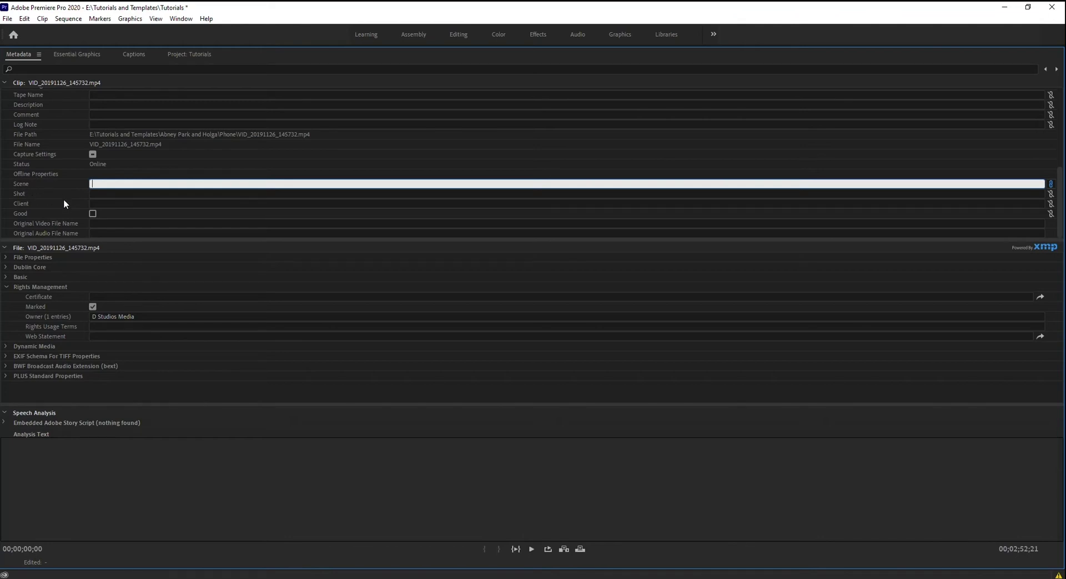
# - Commit Scene 1 and enter 1 in the clip's Shot field
pyautogui.press('Return')
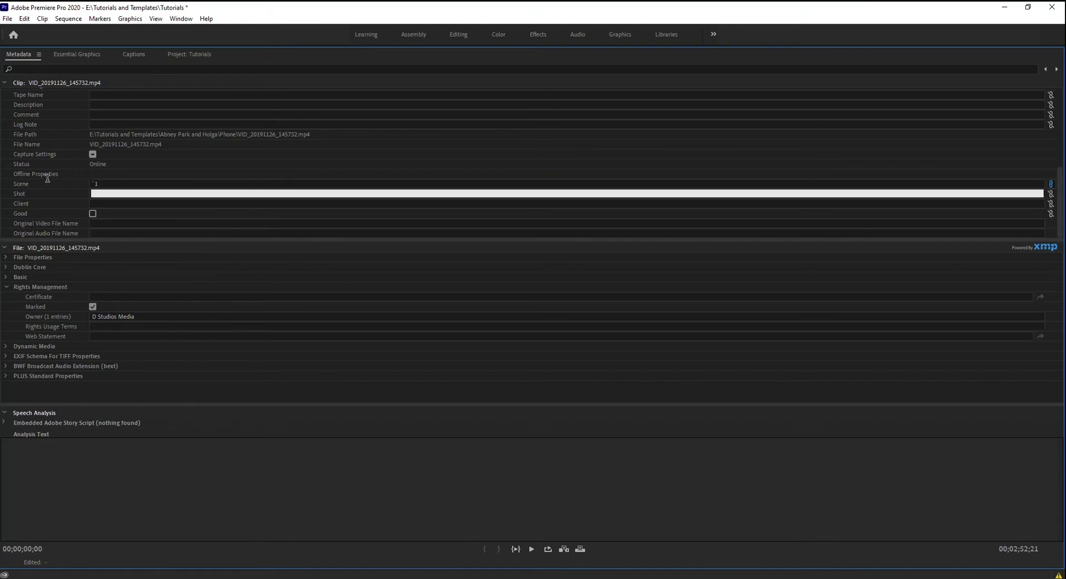
pyautogui.click(104, 185)
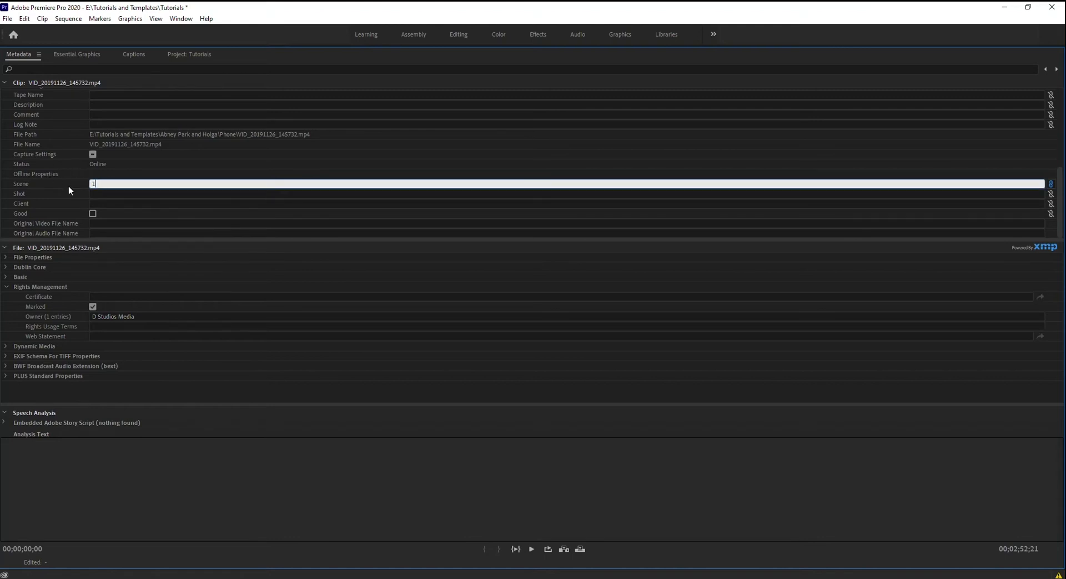
pyautogui.click(99, 193)
pyautogui.click(101, 193)
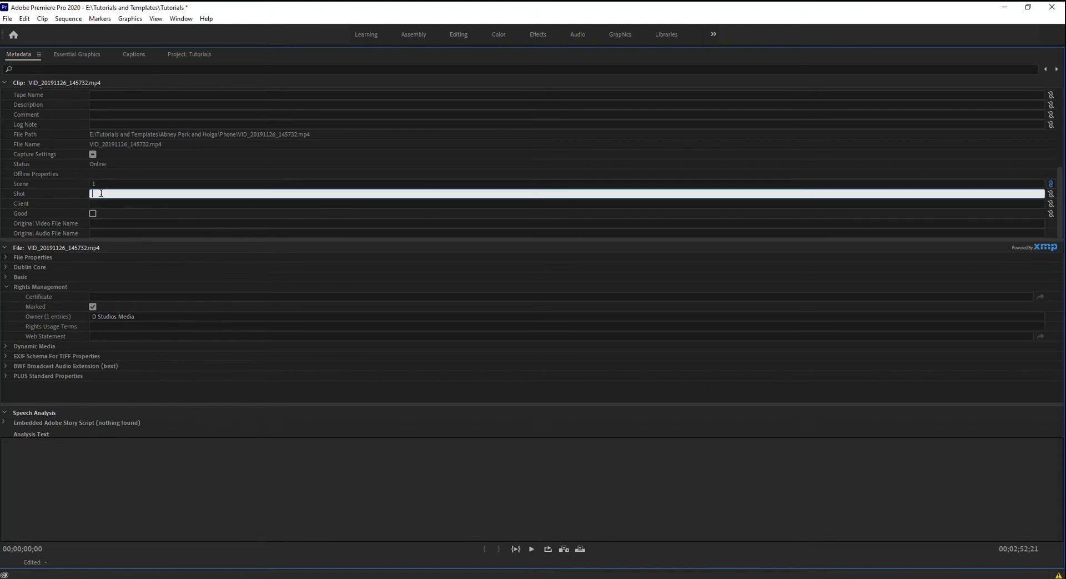
pyautogui.write('1')
pyautogui.scroll(5, 137, 134)
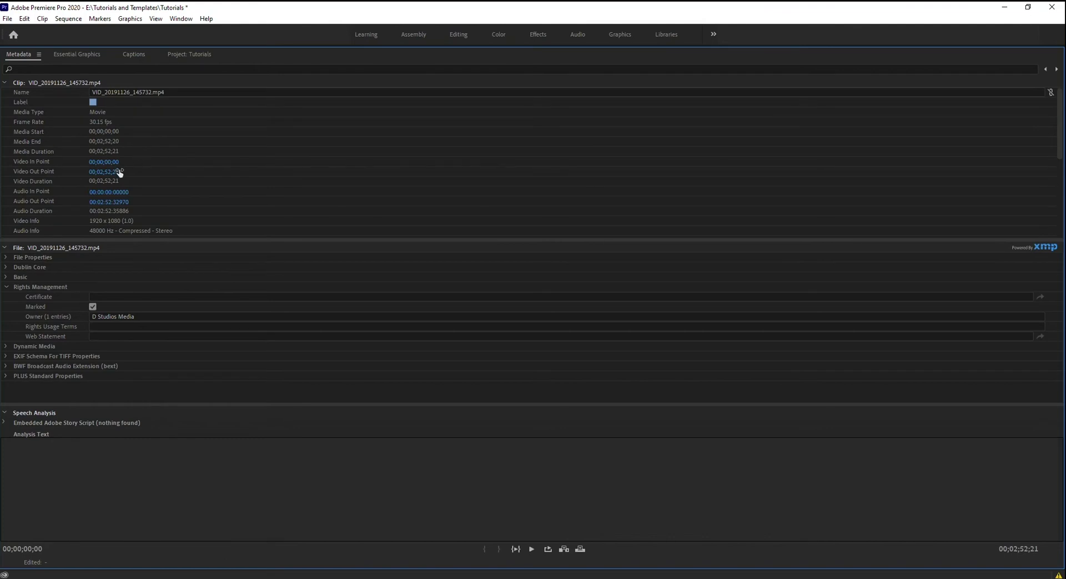
# - Restore the normal layout and select the already tagged Phone clip in the Tutorials project bin
pyautogui.press('`')
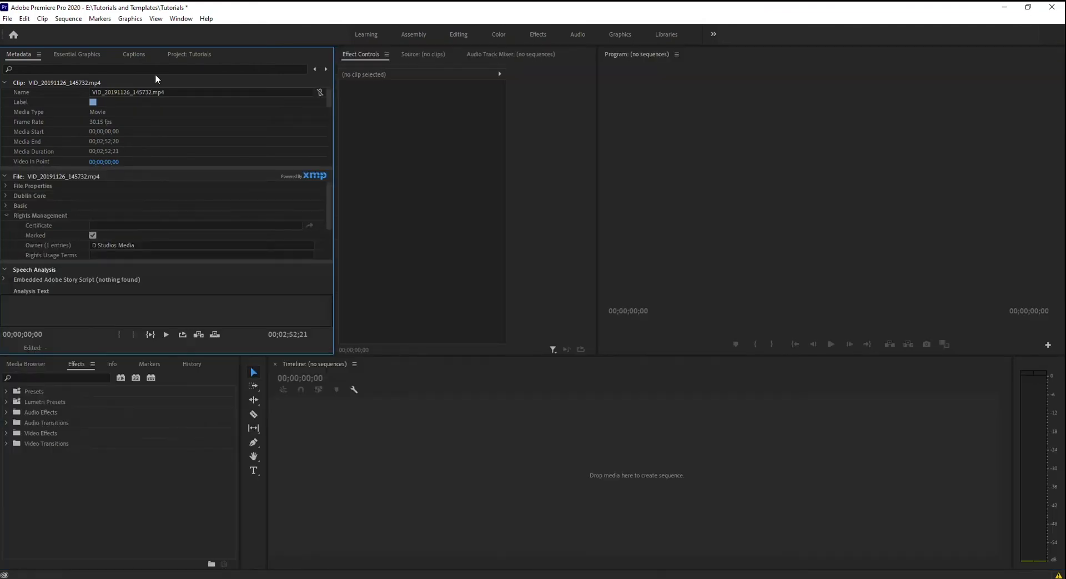
pyautogui.click(189, 54)
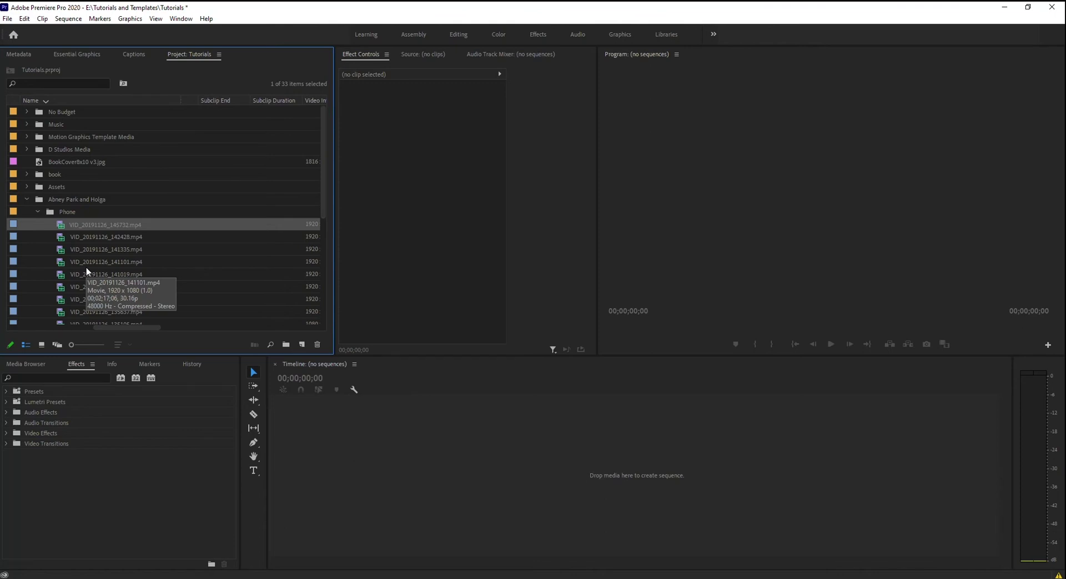
pyautogui.click(75, 225)
pyautogui.click(63, 230)
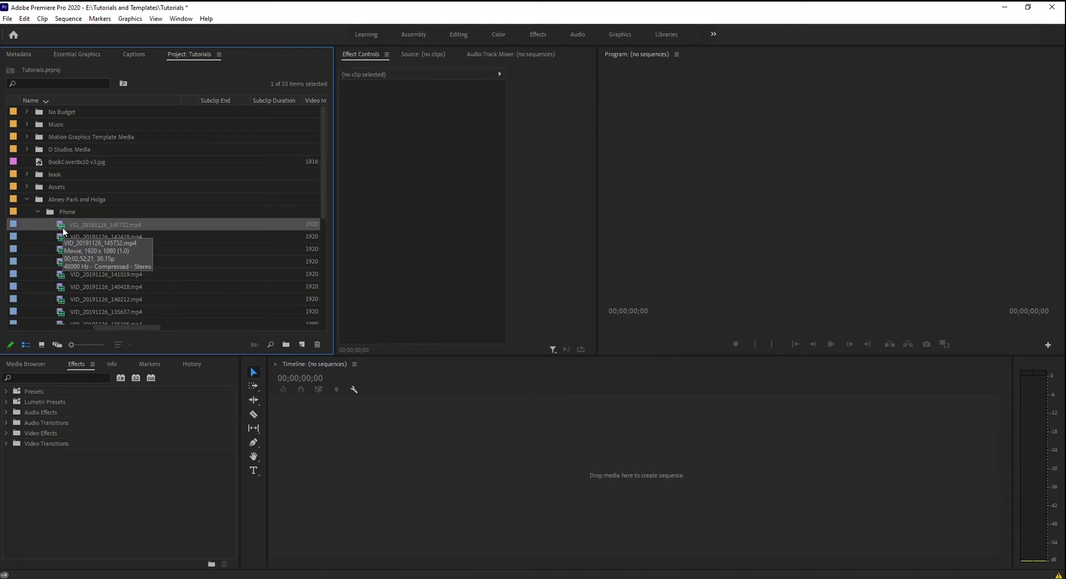
# - Maximize the project list, give VID_20191126_142428.mp4 Scene 1 and Shot 2, then sort by Shot
pyautogui.press('`')
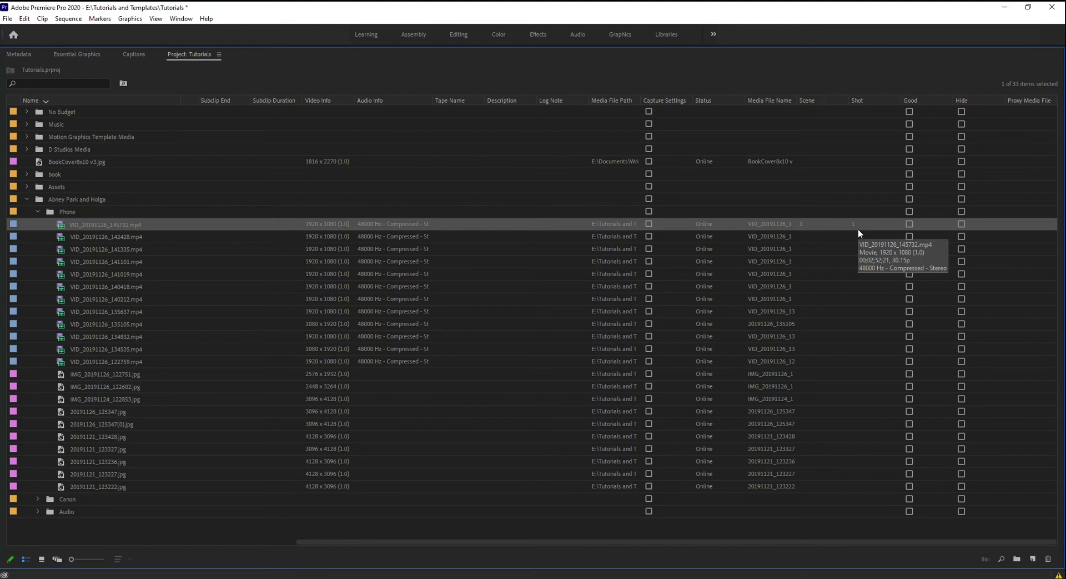
pyautogui.click(117, 236)
pyautogui.click(808, 236)
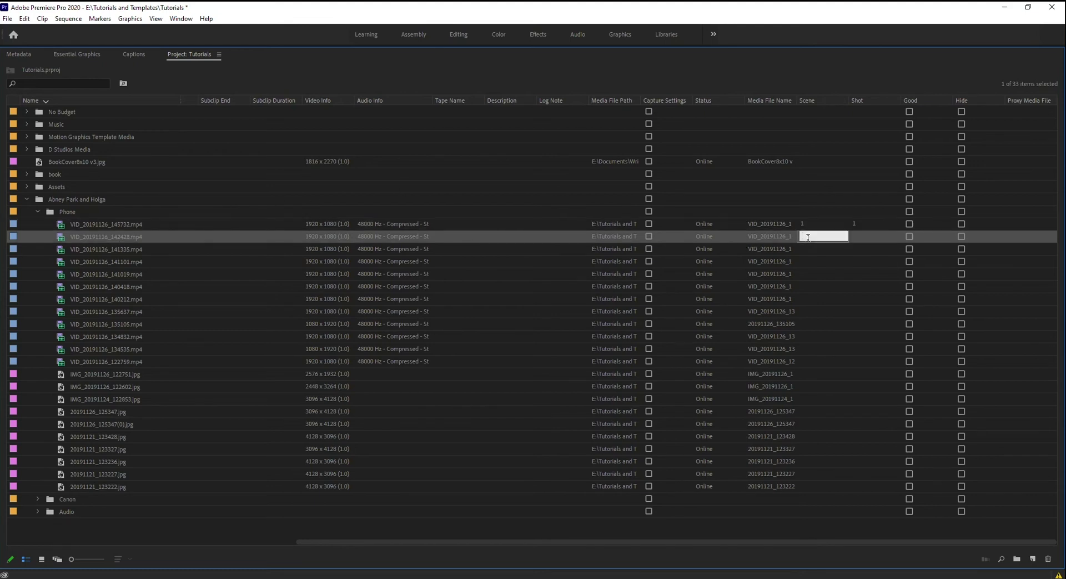
pyautogui.write('1')
pyautogui.click(868, 235)
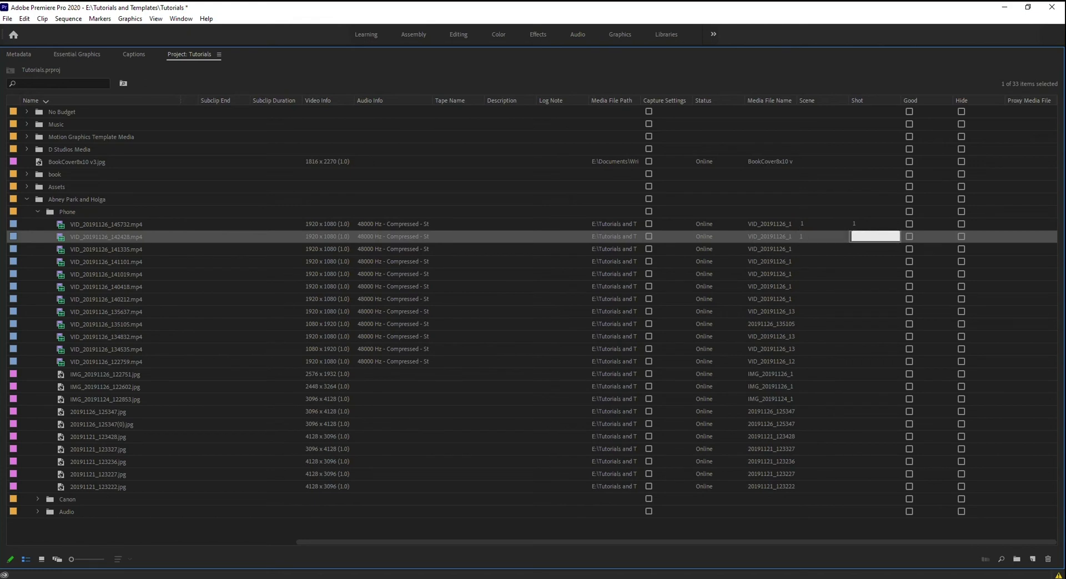
pyautogui.write('2')
pyautogui.click(875, 100)
# - Sort by Scene, then by Status, leaving the Status column after Capture Settings
pyautogui.click(830, 102)
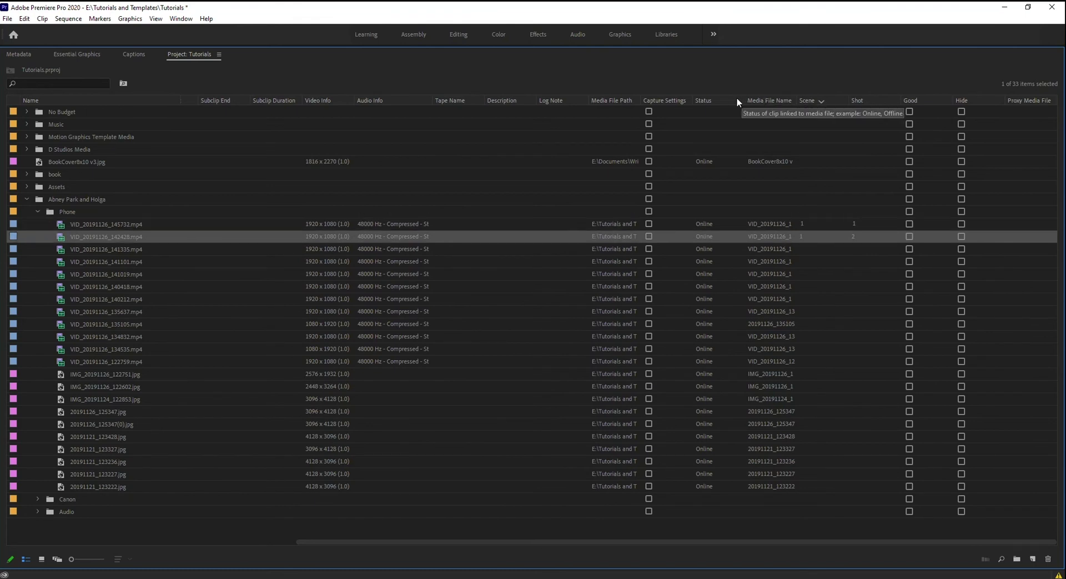
pyautogui.click(736, 101)
pyautogui.moveTo(736, 101)
pyautogui.mouseDown()
pyautogui.moveTo(577, 106)
pyautogui.moveTo(747, 100)
pyautogui.mouseUp()
pyautogui.click(578, 102)
pyautogui.click(611, 103)
# - Hide the Log Note column via Metadata Display, searching 'log' and unchecking it
pyautogui.rightClick(553, 102)
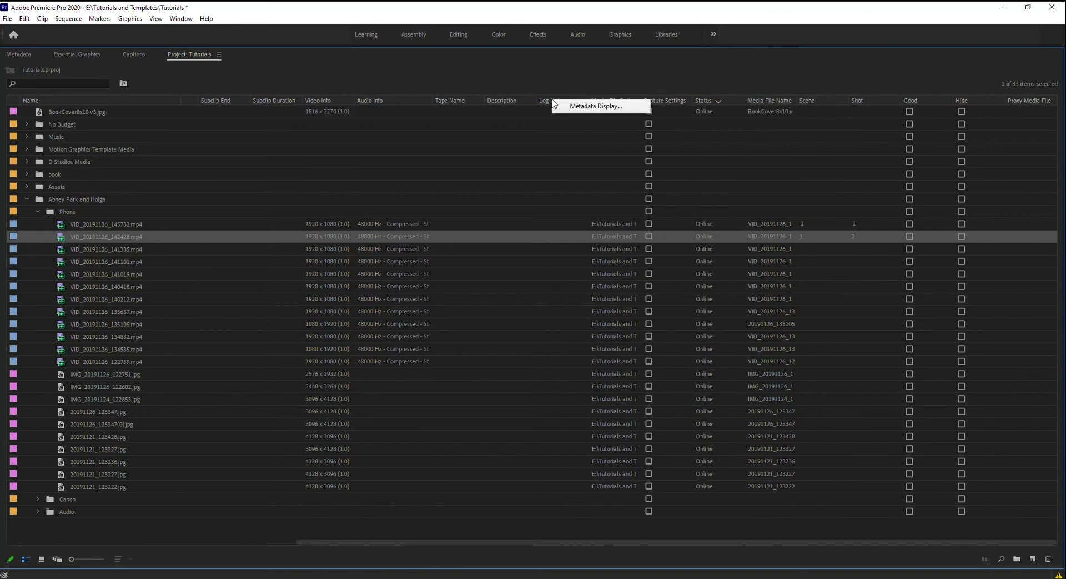
pyautogui.click(572, 106)
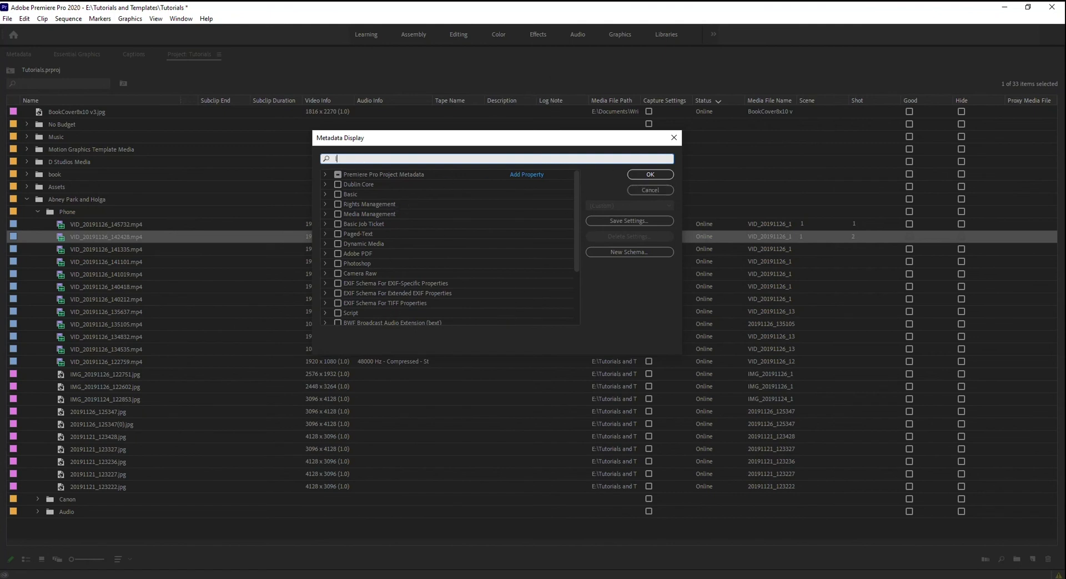
pyautogui.write('log')
pyautogui.click(350, 184)
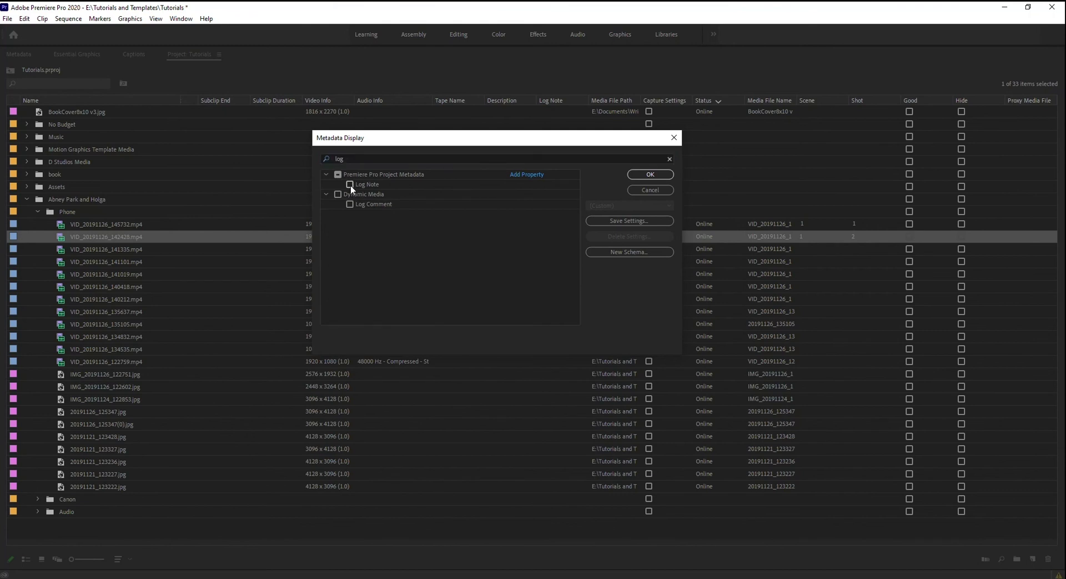
pyautogui.click(659, 175)
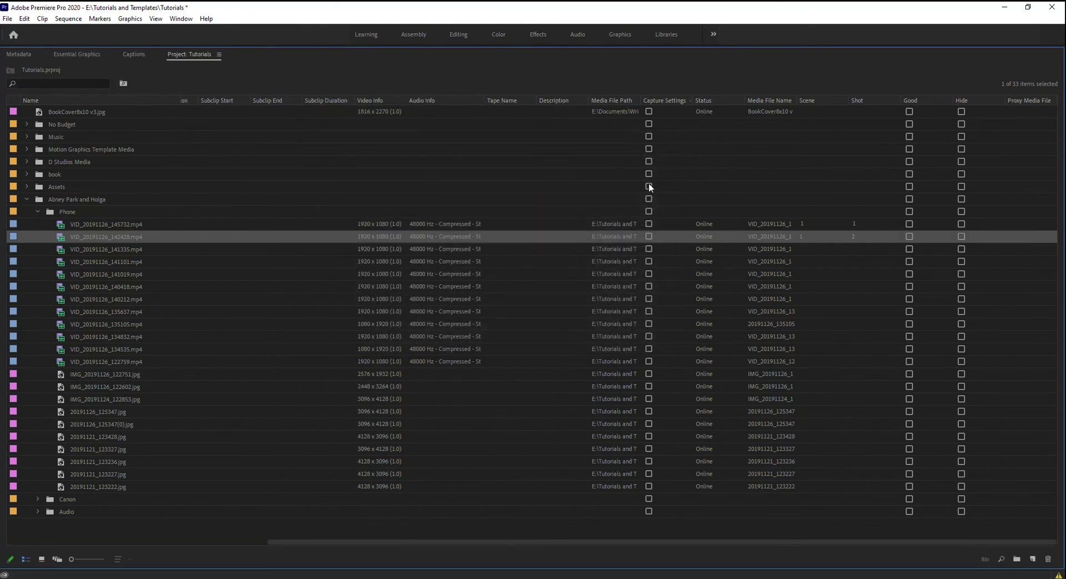
# - Scroll across the project list columns and sort the items by Name
pyautogui.moveTo(640, 544); pyautogui.dragTo(295, 498)
pyautogui.moveTo(333, 542); pyautogui.dragTo(754, 545)
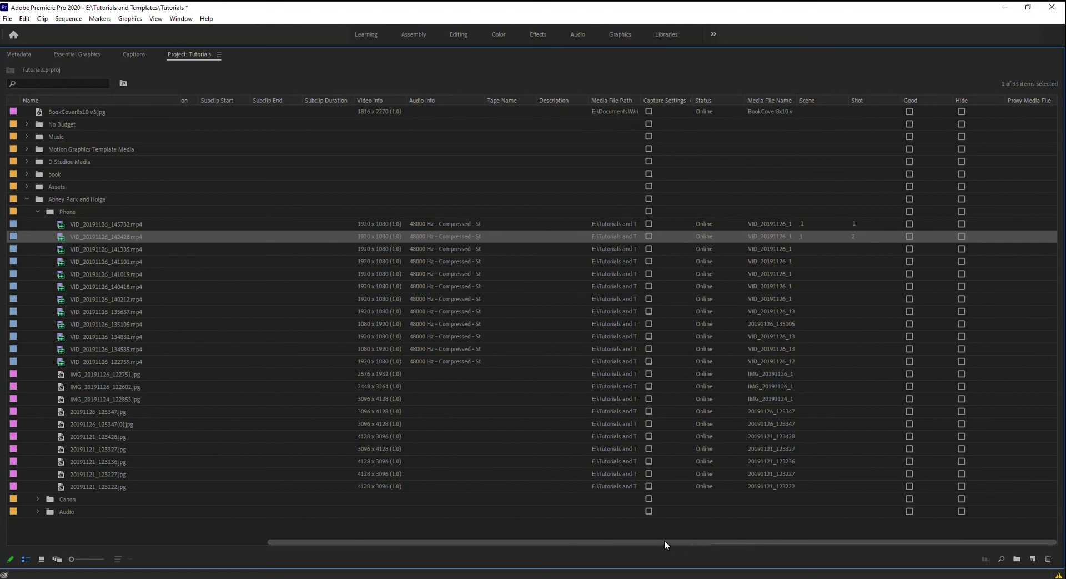
pyautogui.moveTo(664, 539); pyautogui.dragTo(348, 539)
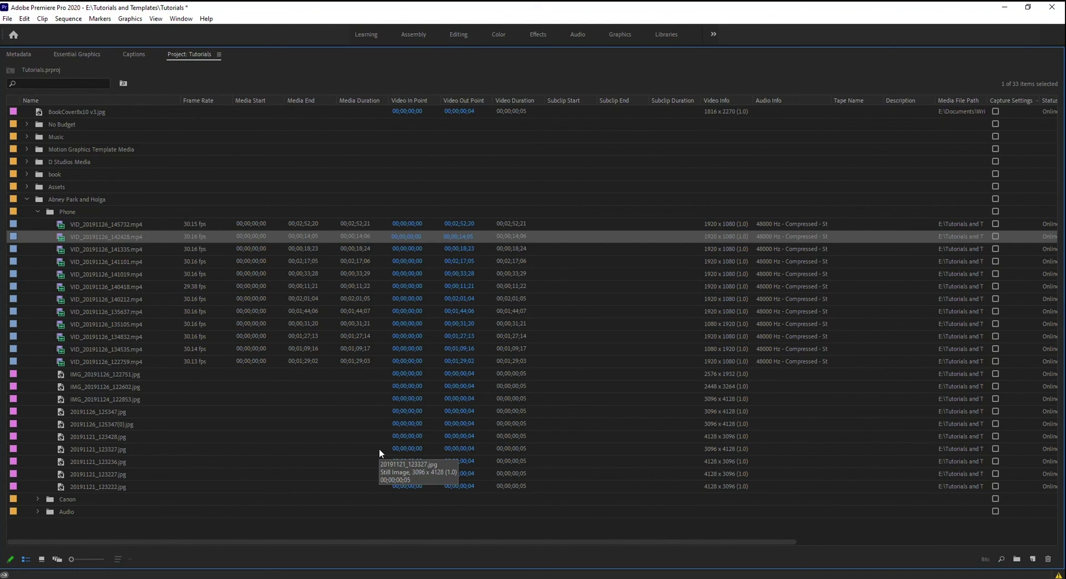
pyautogui.click(97, 96)
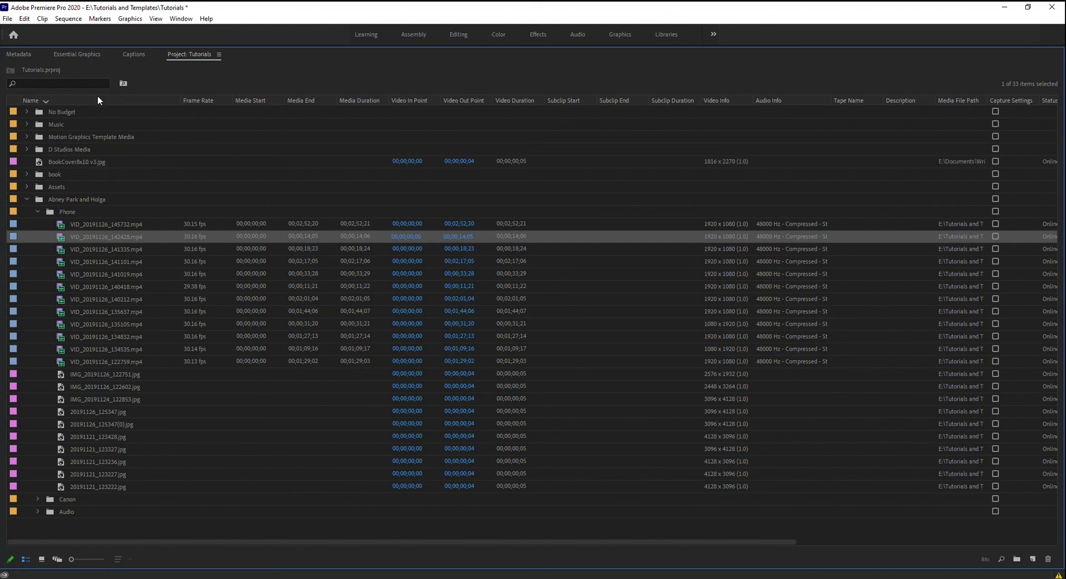
pyautogui.press('`')
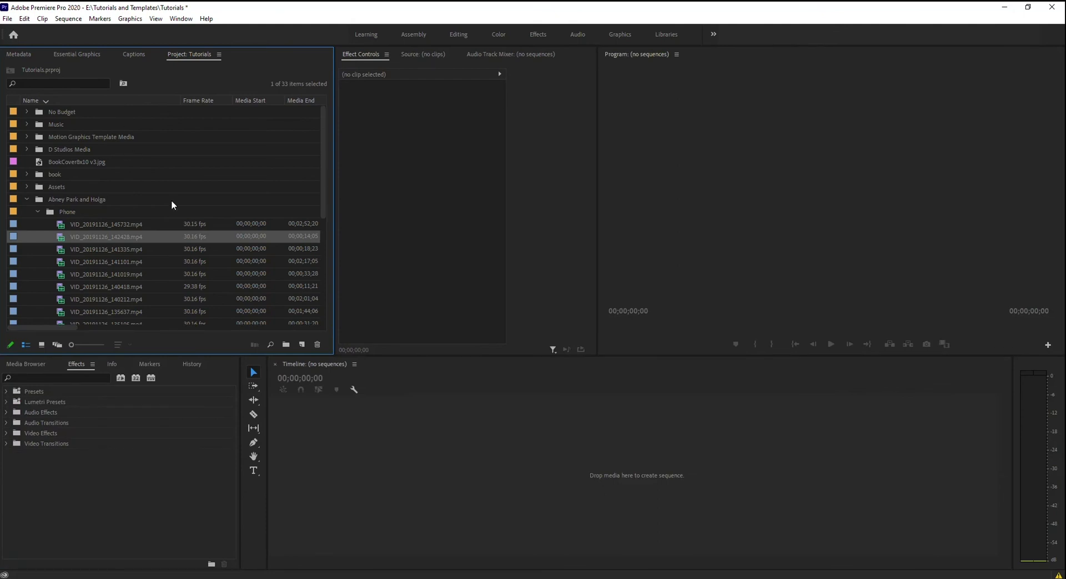